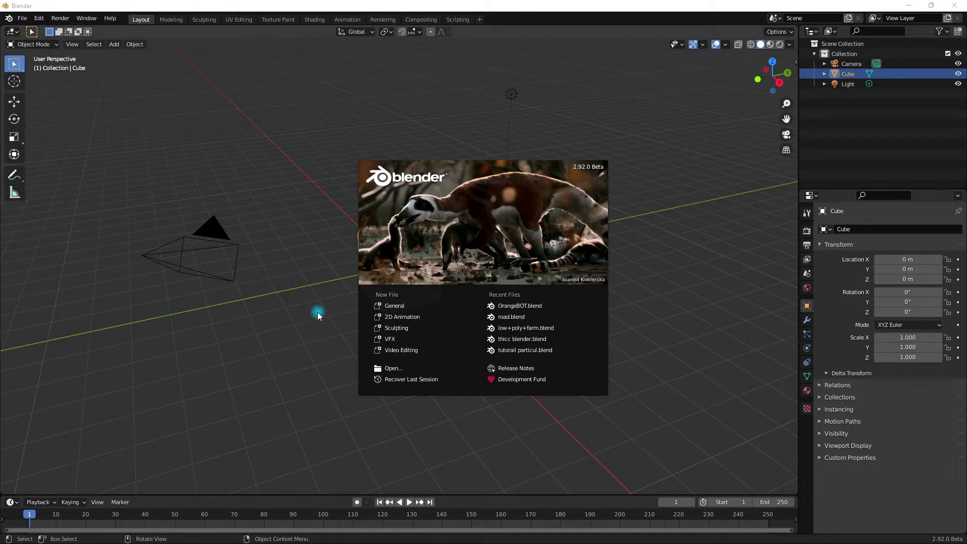
Step: Dismiss the splash screen and delete the default cube from the scene
left_click(249, 334)
middle_click_drag(209, 330, 302, 320)
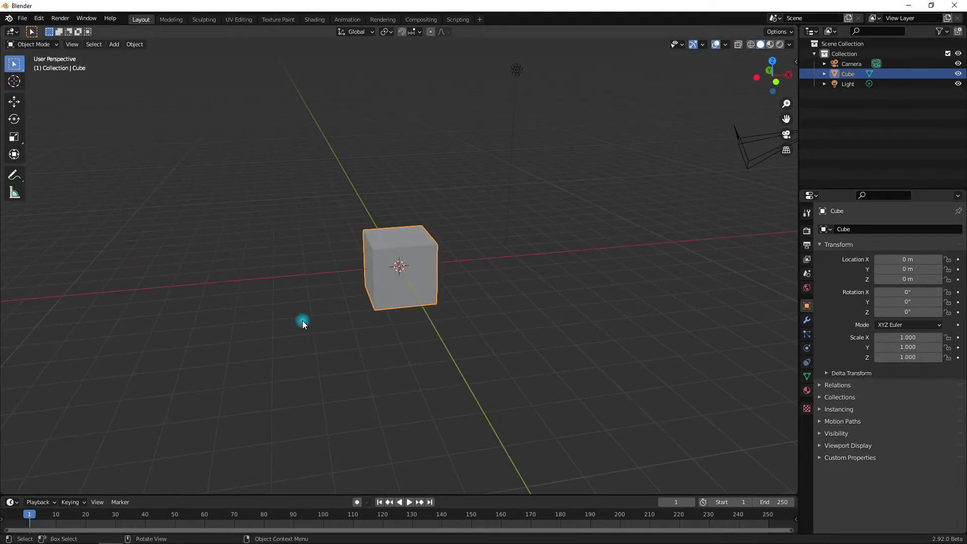
key("Delete")
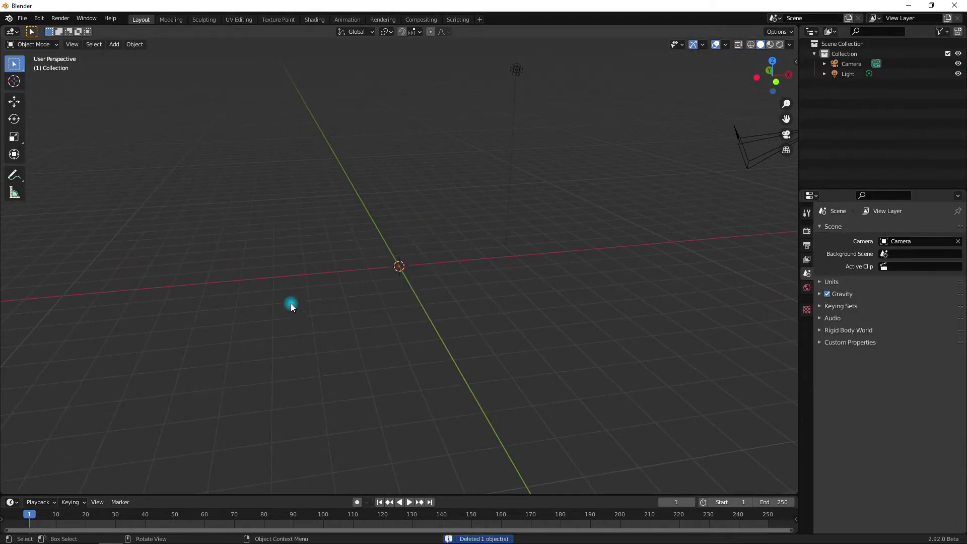
Step: Search the add-on preferences for "plane" to check whether Import Images as Planes is enabled
left_click(43, 19)
left_click(71, 170)
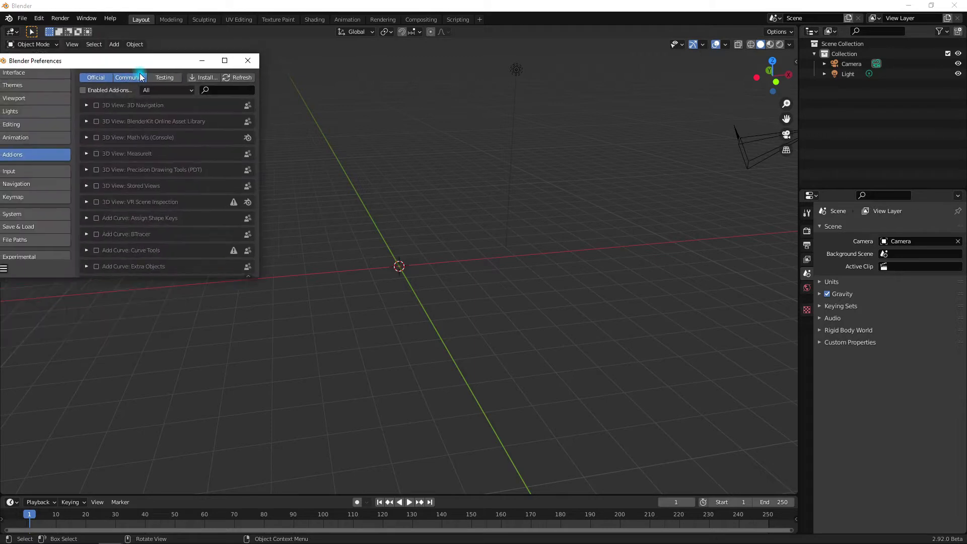
left_click_drag(123, 12, 194, 65)
left_click(299, 92)
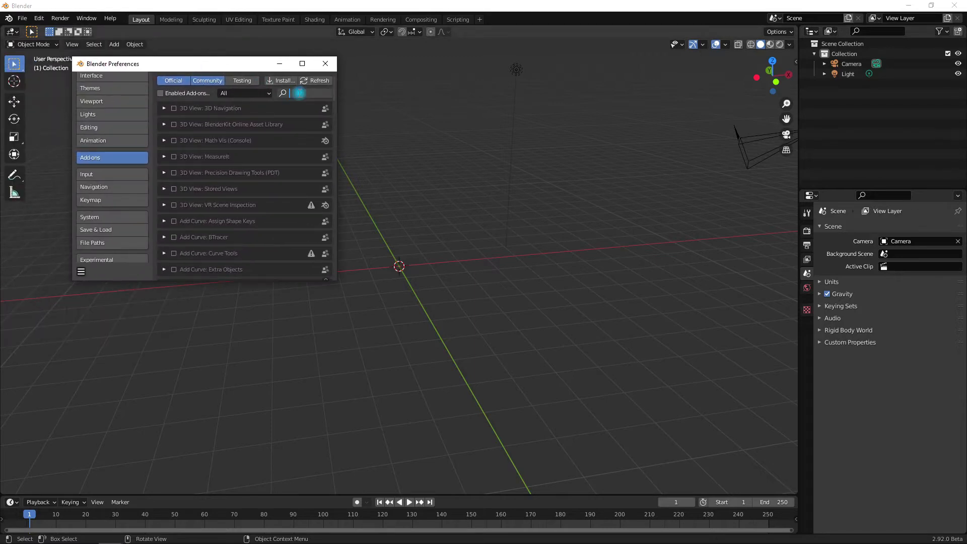
type("plane")
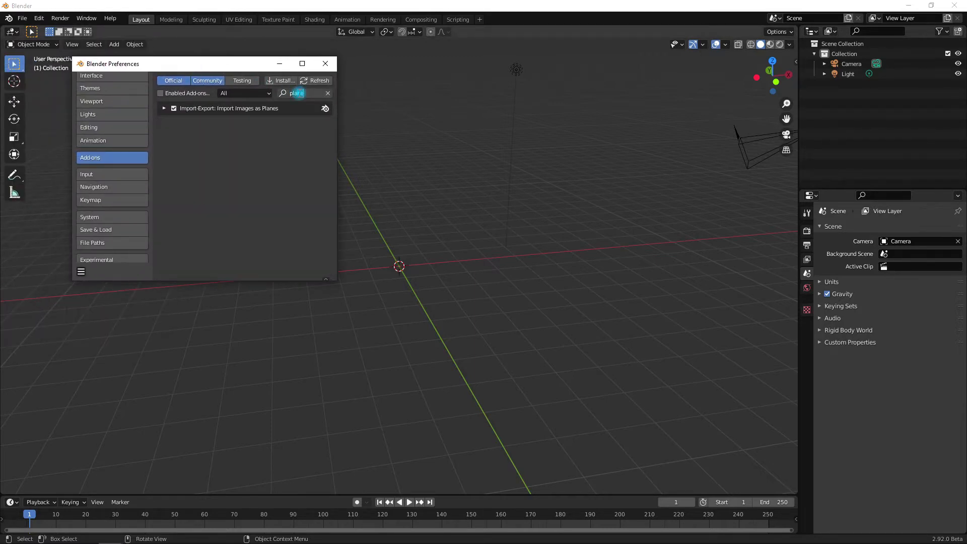
key("Return")
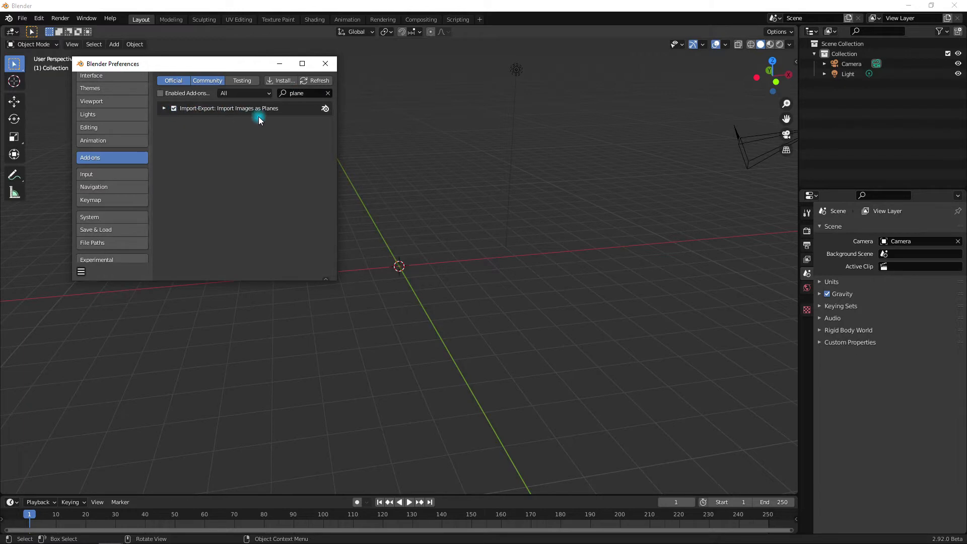
left_click(330, 61)
Step: Import the three phone PNGs from Pictures\Saved Pictures as image planes with the Shadeless material setting
key("shift+a")
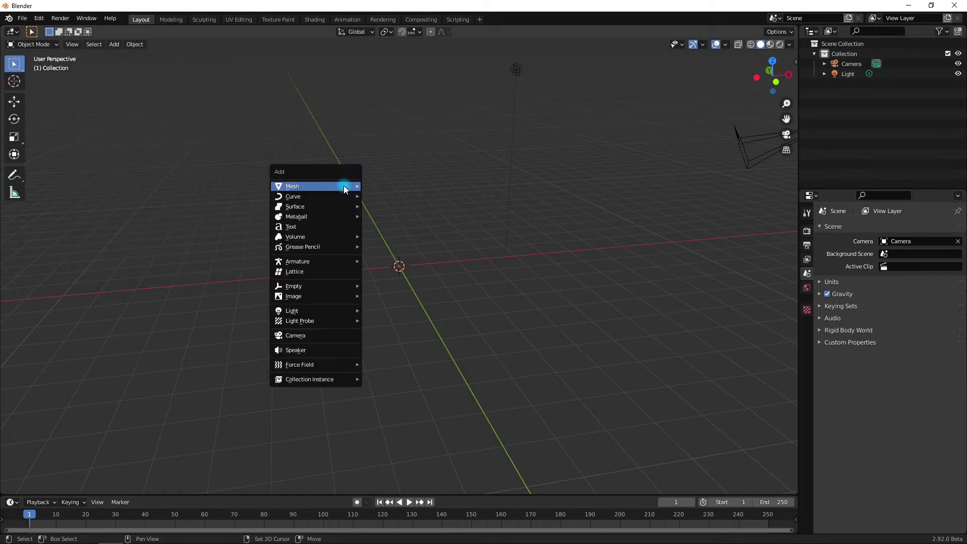
mouse_move(323, 297)
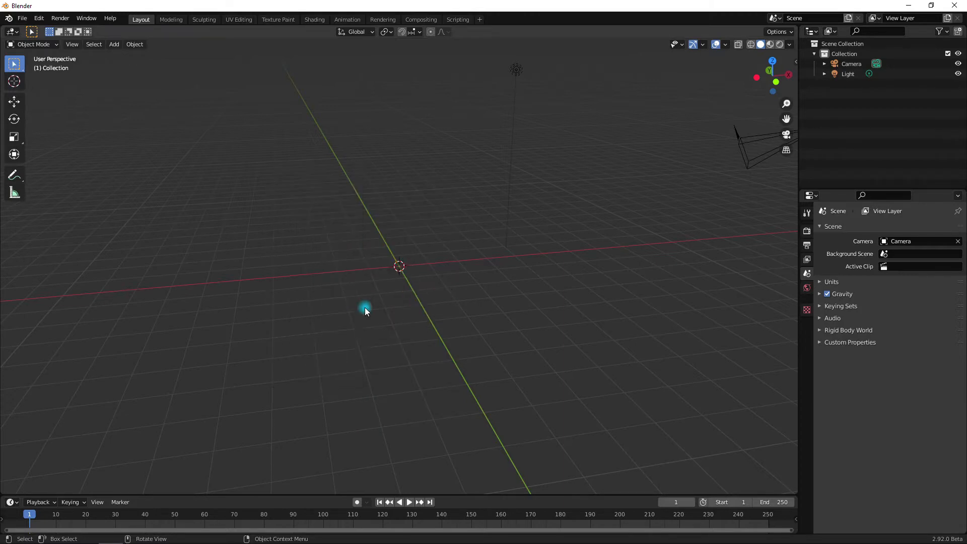
key("shift+a")
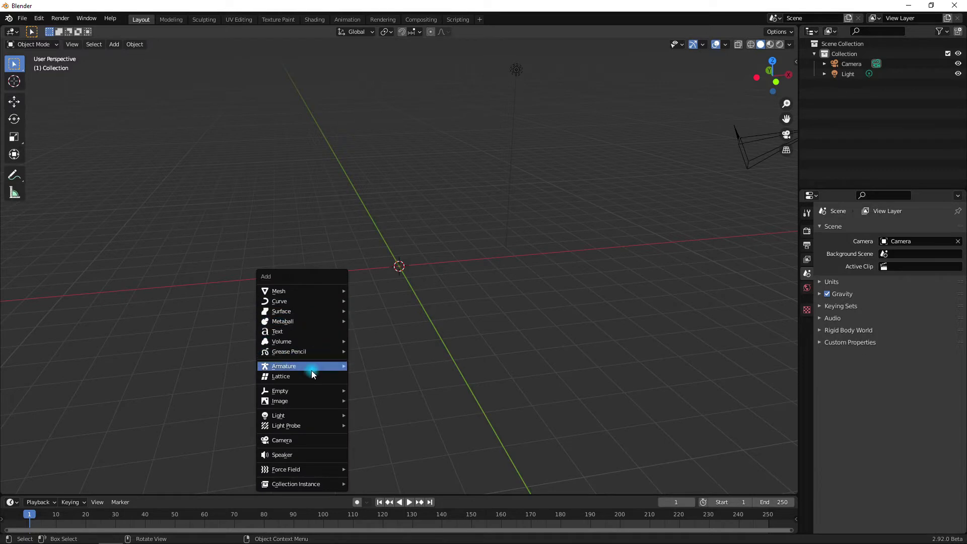
mouse_move(307, 401)
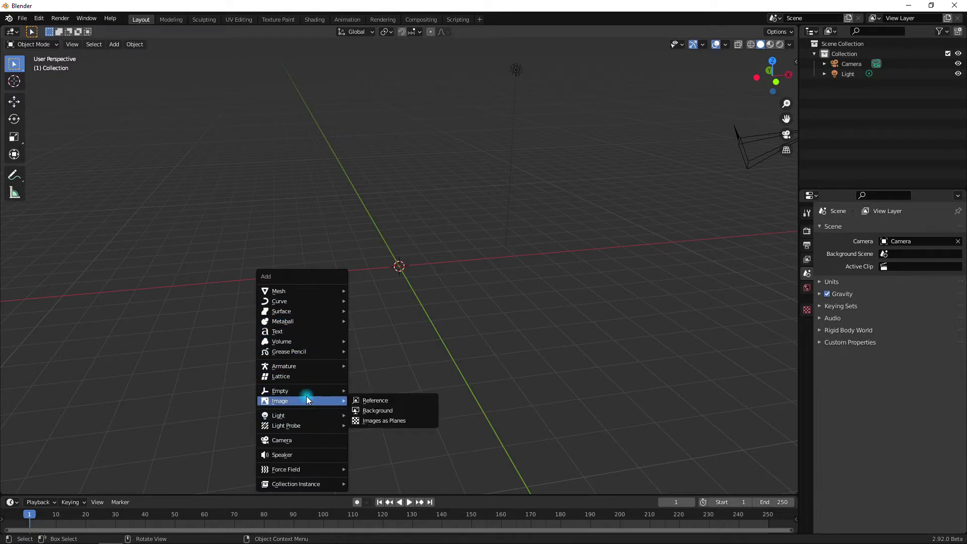
left_click(379, 422)
left_click(26, 160)
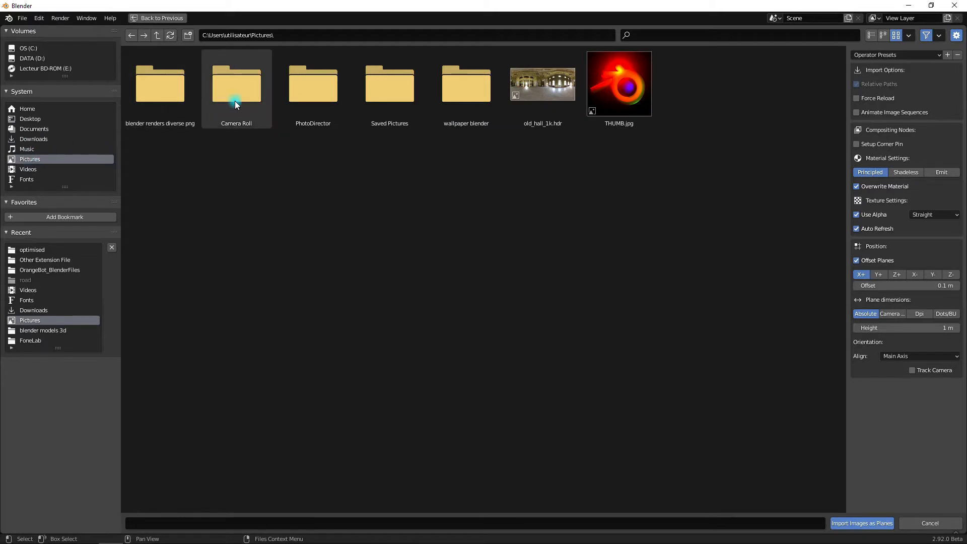
left_click(399, 101)
left_click_drag(436, 141, 167, 71)
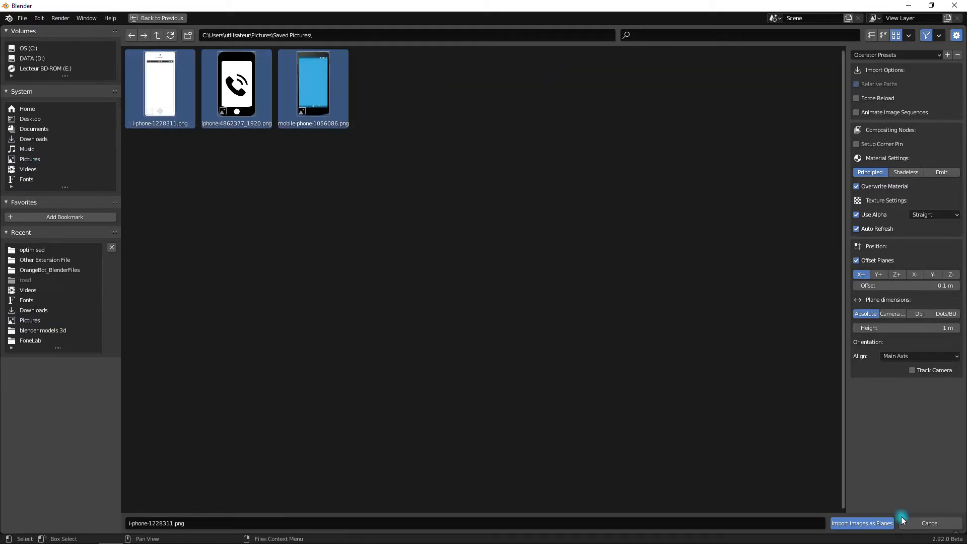
left_click(906, 173)
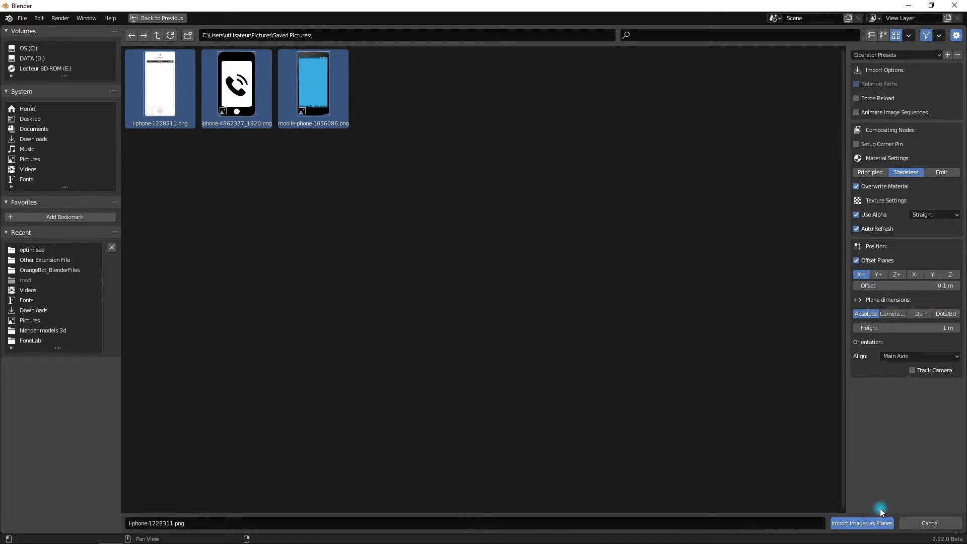
left_click(881, 523)
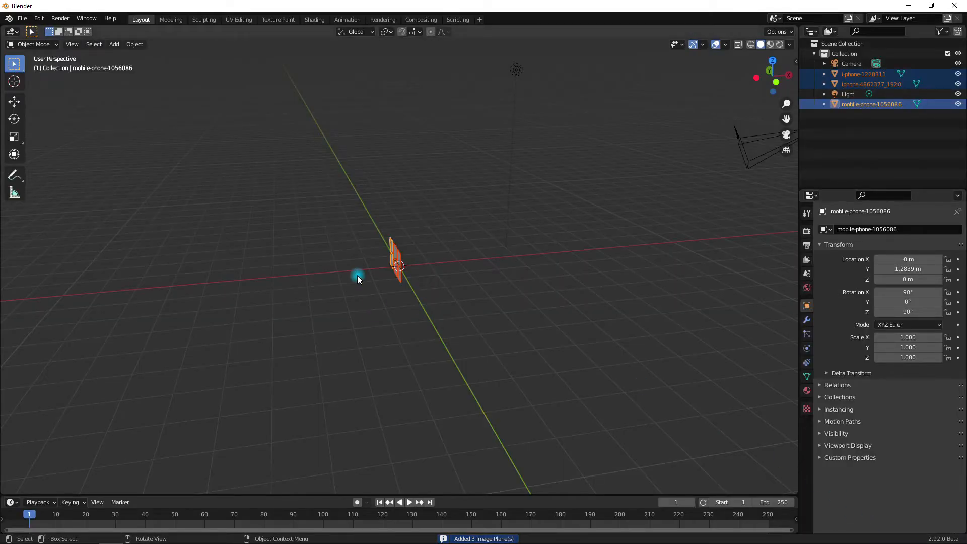
Step: Switch the viewport to Material Preview shading to show the textures on the three phone planes
key("KP_0")
mouse_move(375, 272)
middle_mouse_down()
mouse_move(518, 315)
mouse_move(641, 248)
mouse_move(334, 281)
mouse_move(380, 289)
middle_mouse_up()
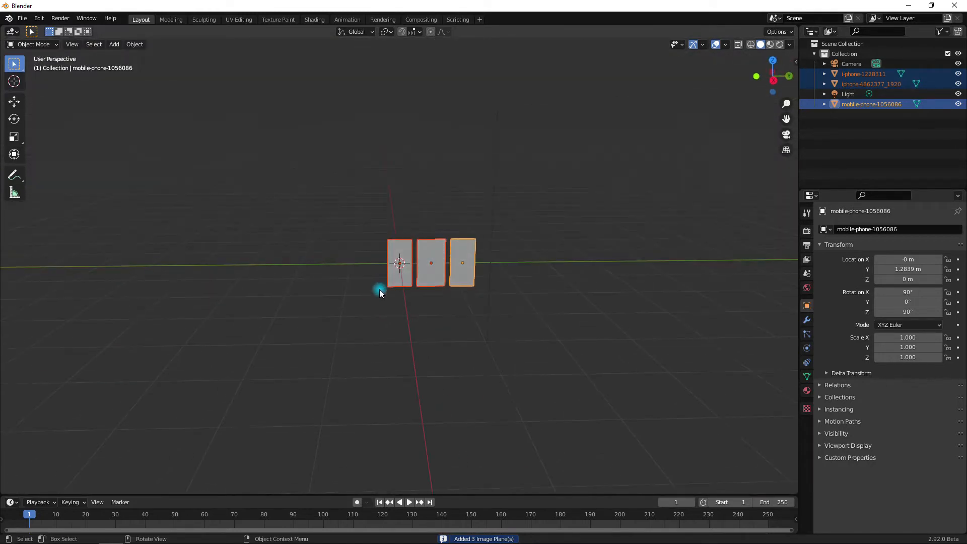
left_click(770, 46)
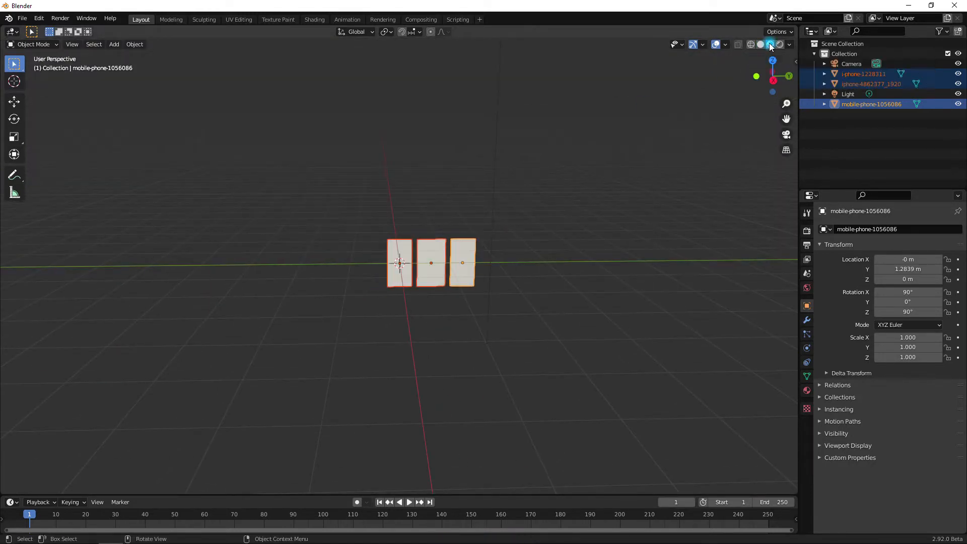
mouse_move(480, 228)
middle_mouse_down()
mouse_move(455, 322)
mouse_move(428, 331)
mouse_move(455, 391)
mouse_move(527, 378)
mouse_move(521, 318)
mouse_move(496, 334)
mouse_move(455, 314)
middle_mouse_up()
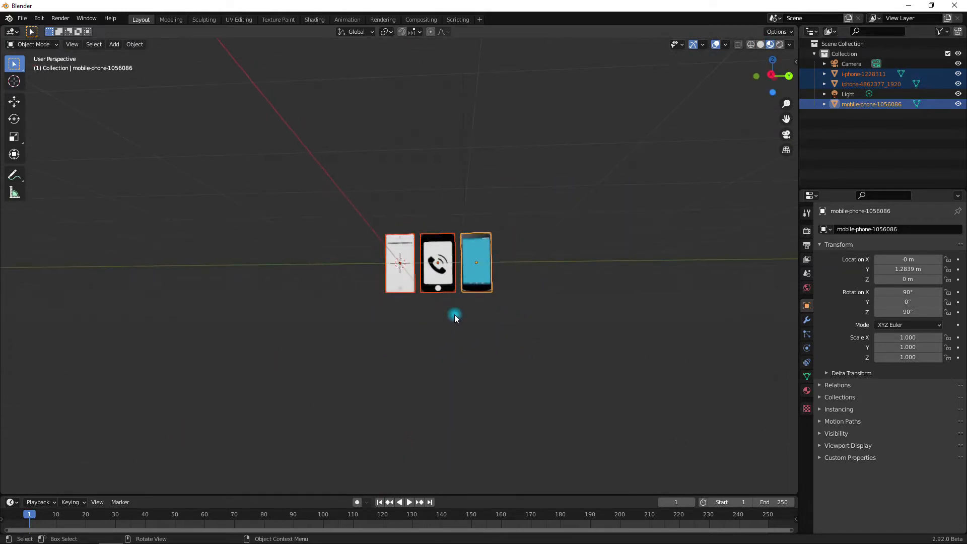
Step: Move the three phone planes down along the Z axis to about -3.62 m
key("g")
key("z")
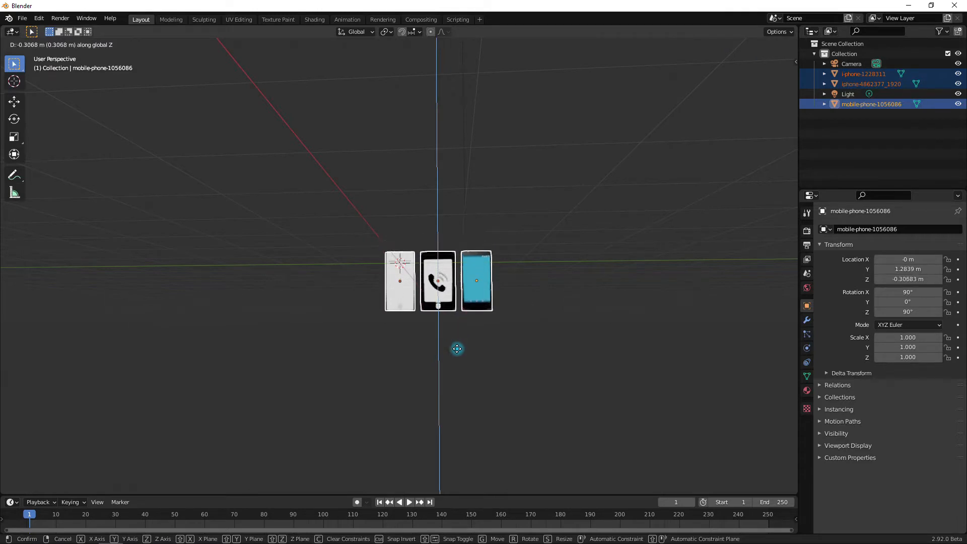
left_click(488, 83)
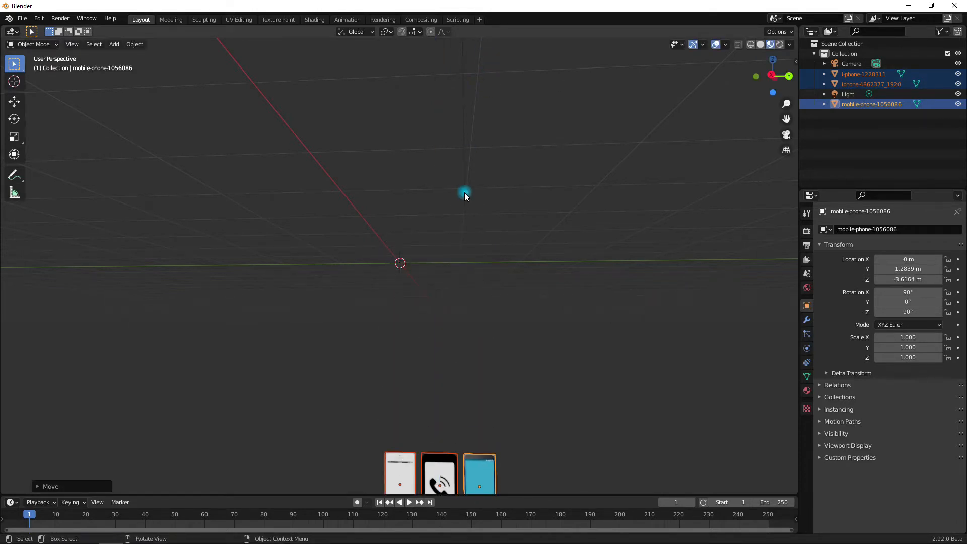
Step: Select the camera in camera view and clear its location and rotation
key("KP_0")
left_click(491, 150)
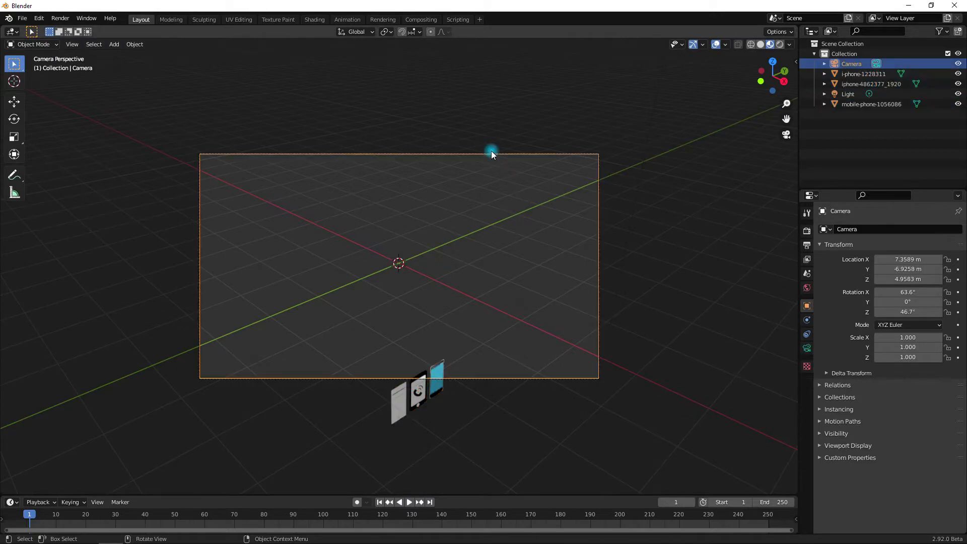
key("alt+g")
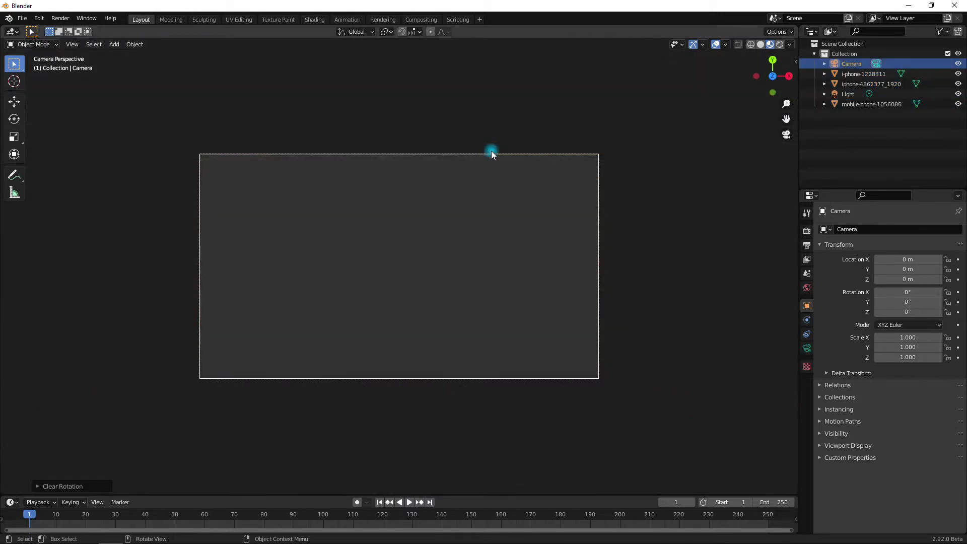
key("alt+r")
Step: Rotate the camera 90° about the global X axis
middle_click_drag(560, 235, 561, 255)
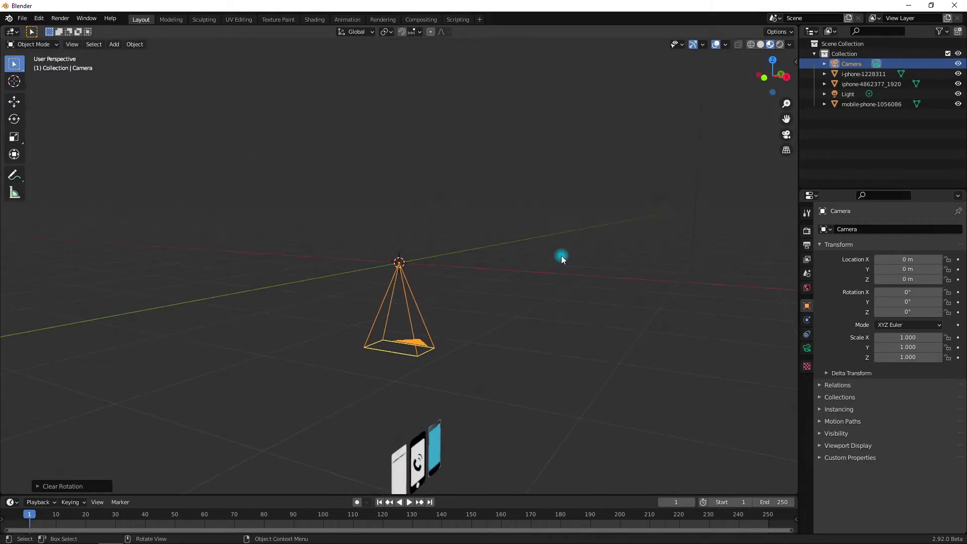
key("r")
key("x")
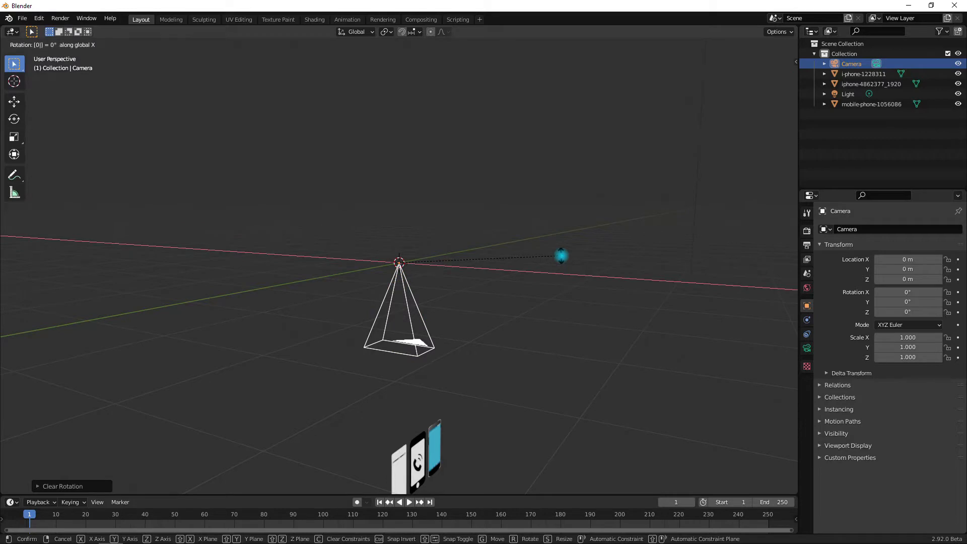
key("Return")
key("r")
type("x90")
key("Return")
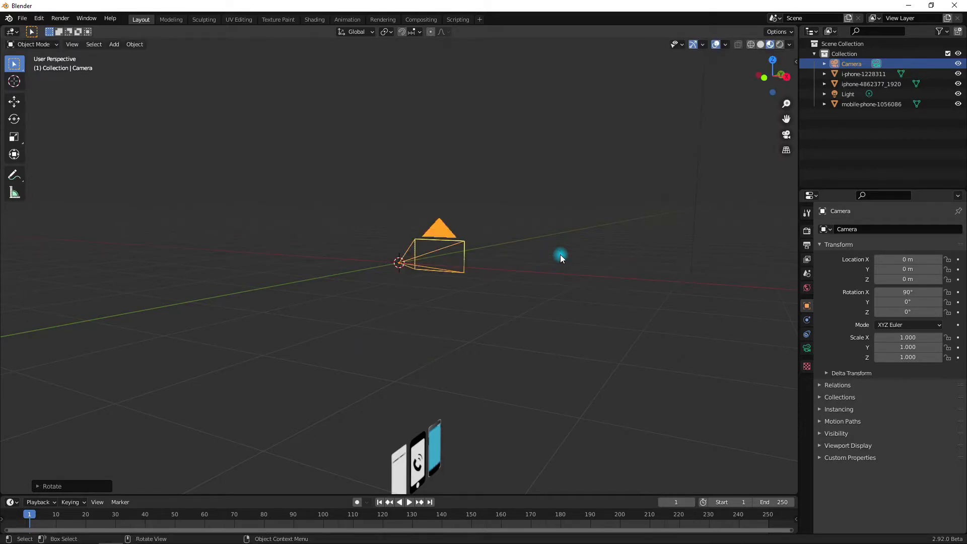
Step: Move the camera back along the Y axis to about -3.93 m
key("g")
key("y")
left_click(359, 308)
middle_click_drag(403, 300, 436, 326)
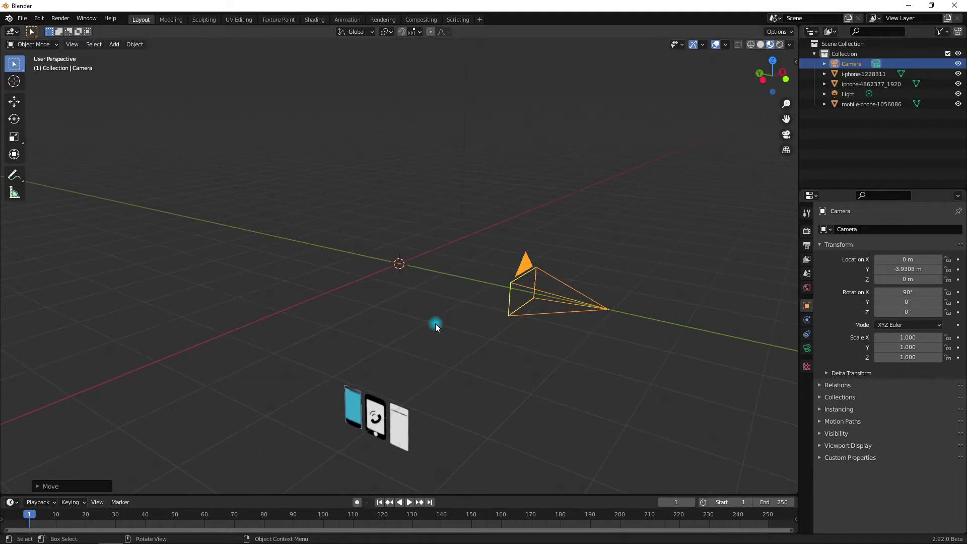
Step: Add a mesh plane and raise it along Z to about 1.08 m, just above the camera frame
key("shift+a")
mouse_move(403, 214)
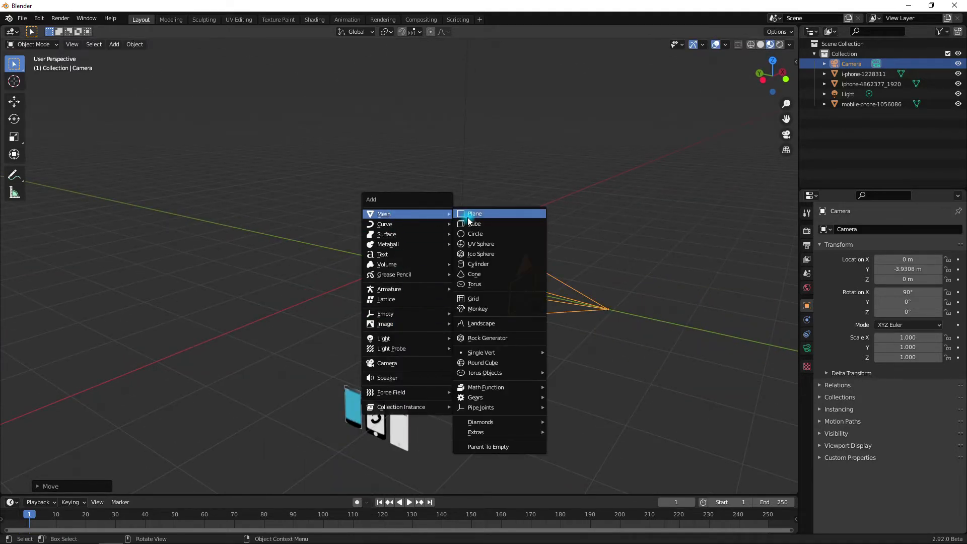
left_click(485, 217)
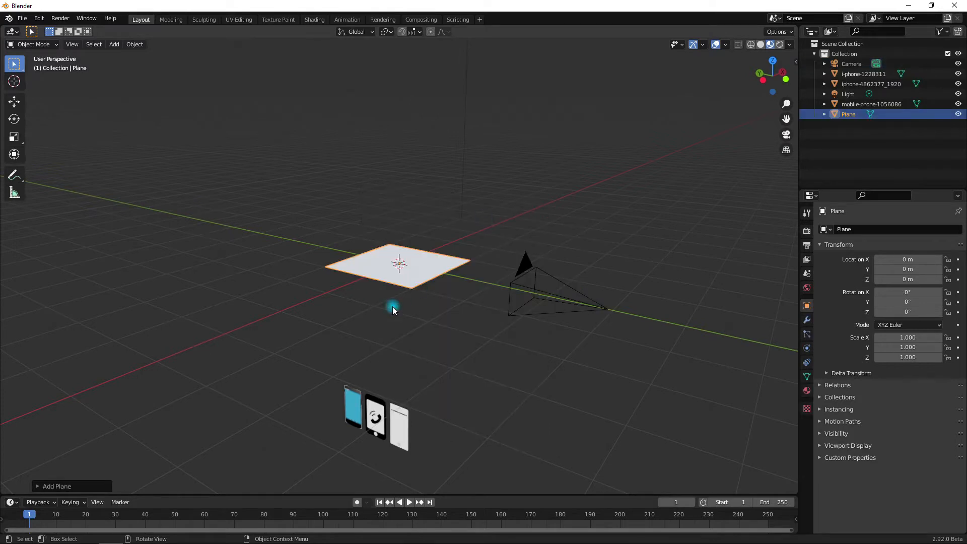
key("KP_0")
middle_click_drag(392, 307, 393, 317)
key("KP_0")
key("g")
key("z")
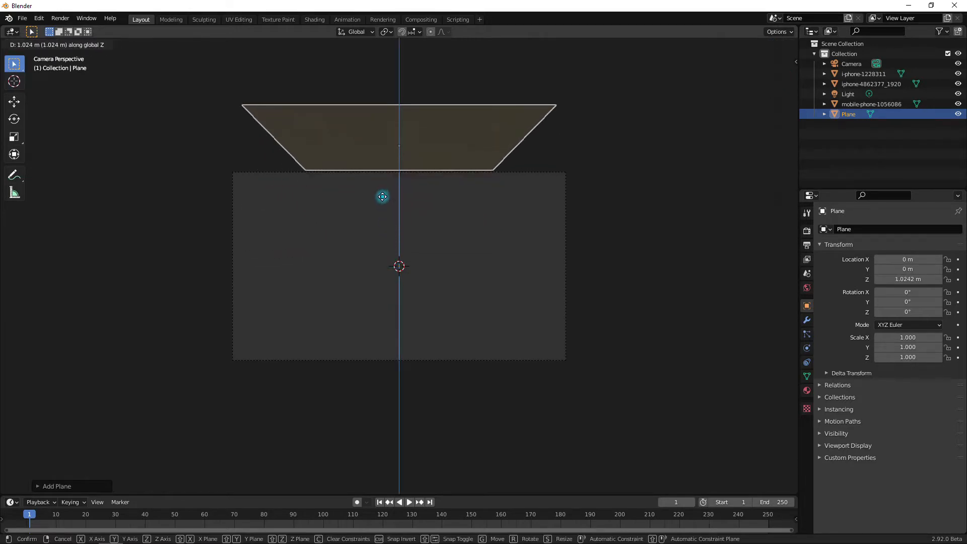
left_click(381, 193)
Step: Scale the new plane to about 0.583 along Y and about 1.744 along X, making it wider than the camera frame
key("s")
key("y")
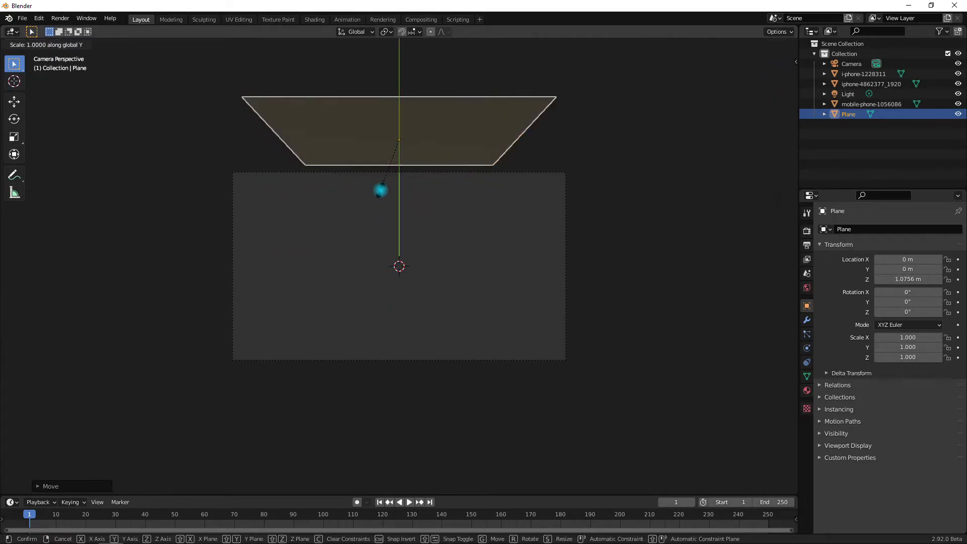
left_click(394, 171)
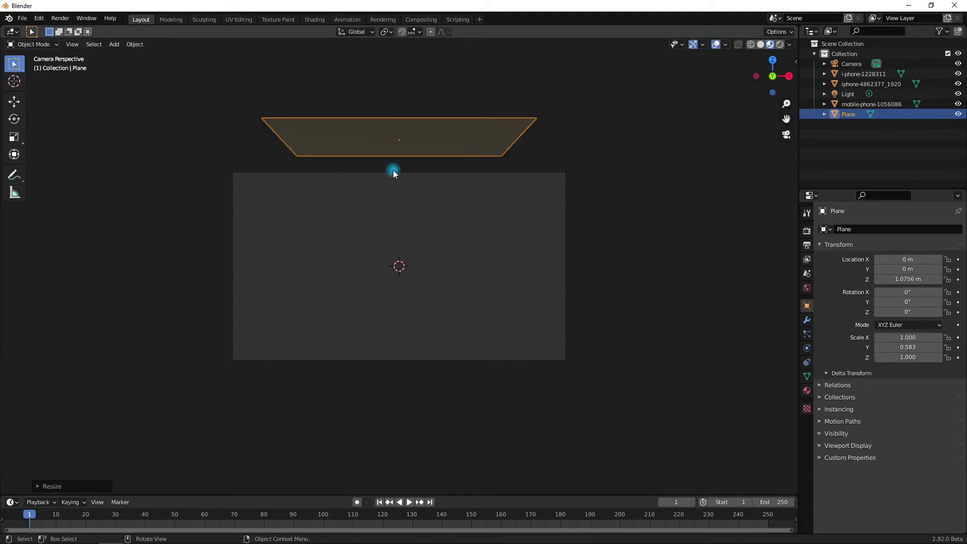
key("s")
key("x")
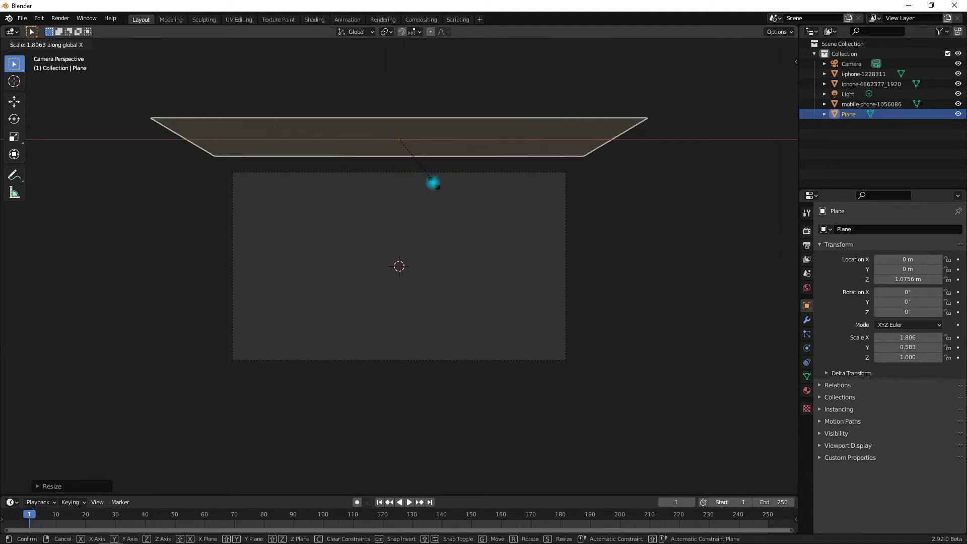
left_click(436, 180)
Step: Add an emitter particle system to the plane and set its particle number to 400
middle_click_drag(446, 214, 509, 259)
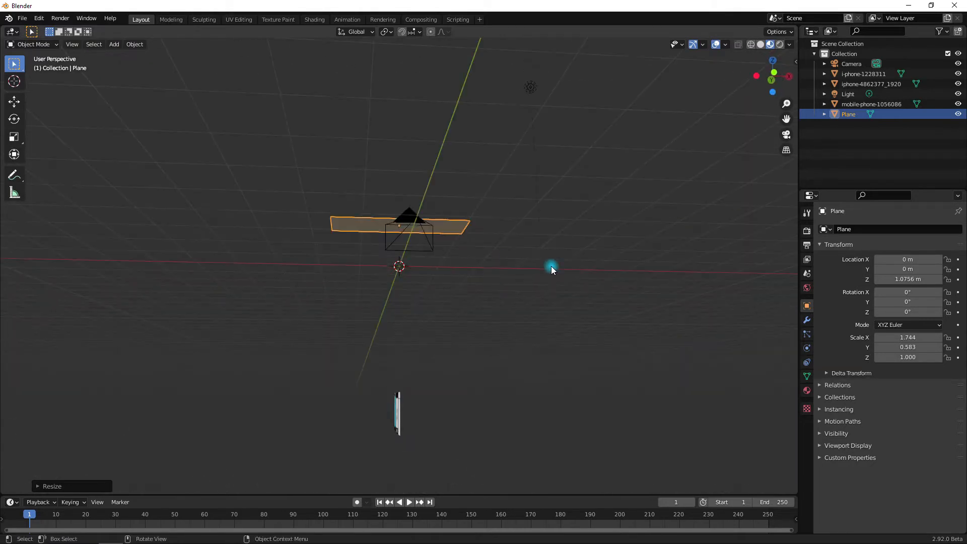
left_click(807, 334)
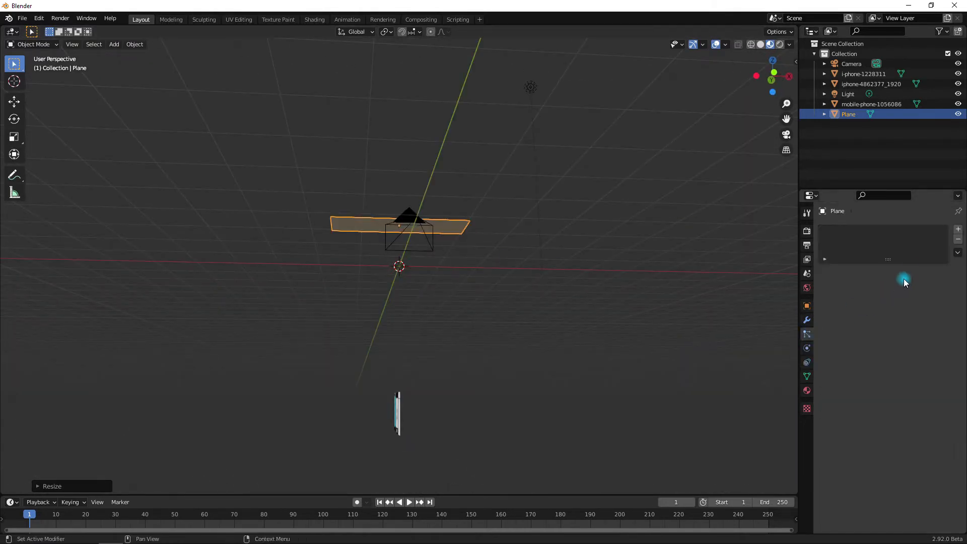
left_click(958, 229)
left_click(913, 316)
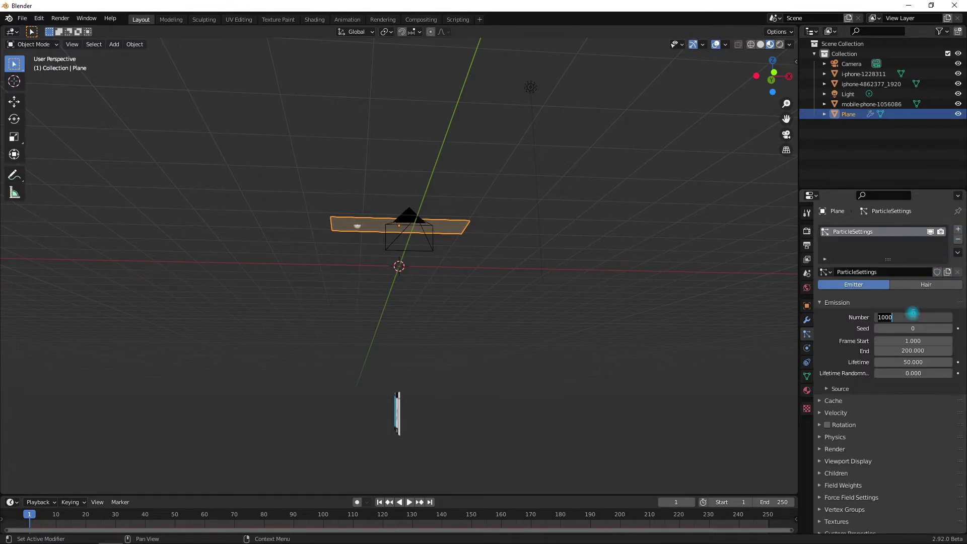
type("400")
key("Return")
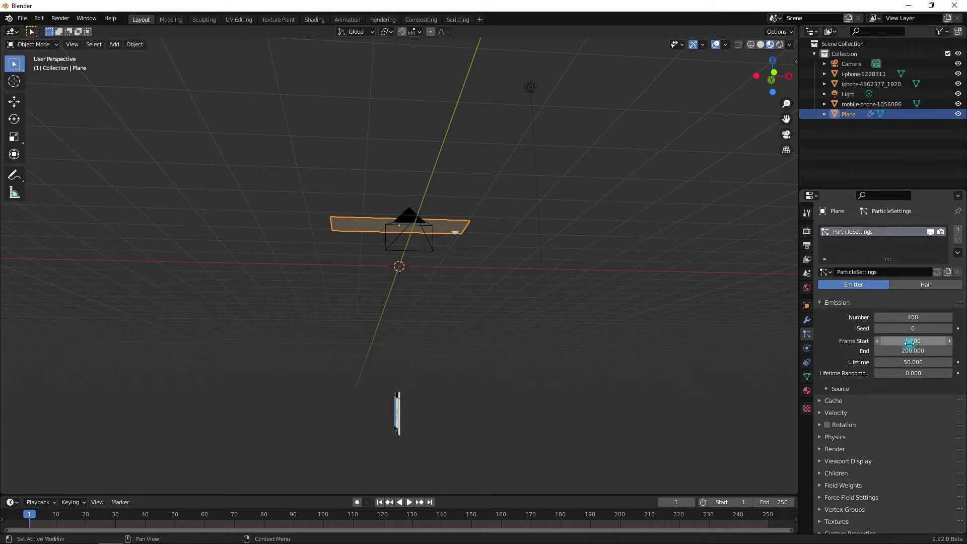
Step: Set the particle lifetime to 120 and enable rotation for the plane's particle system
left_click(908, 362)
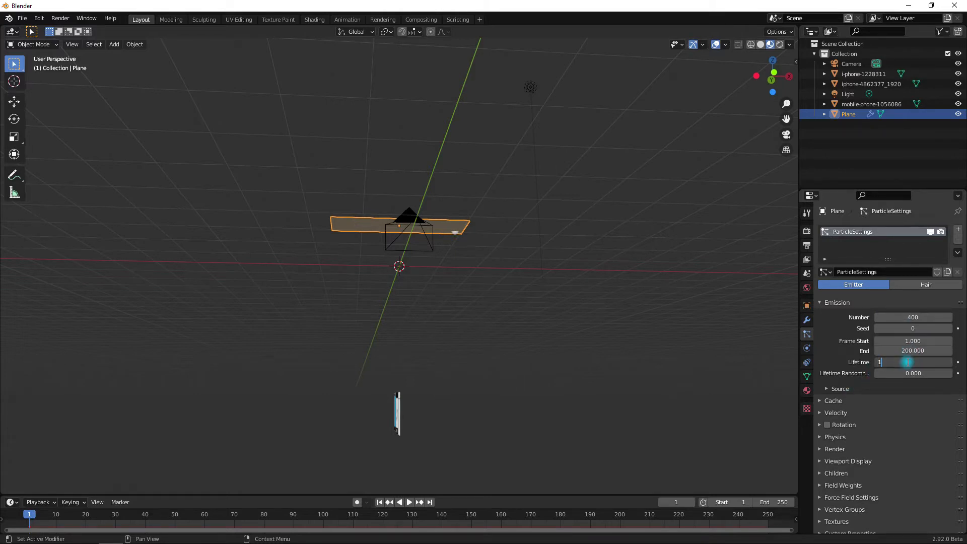
key("Return")
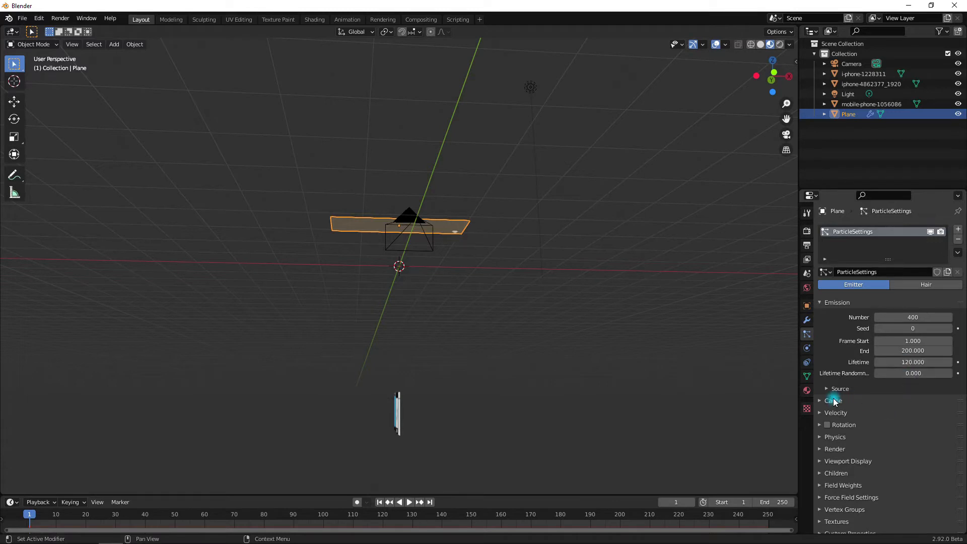
left_click(827, 426)
Step: Set the plane's particles to render as a collection
scroll(830, 433, "down", 1)
left_click(828, 443)
scroll(862, 436, "down", 5)
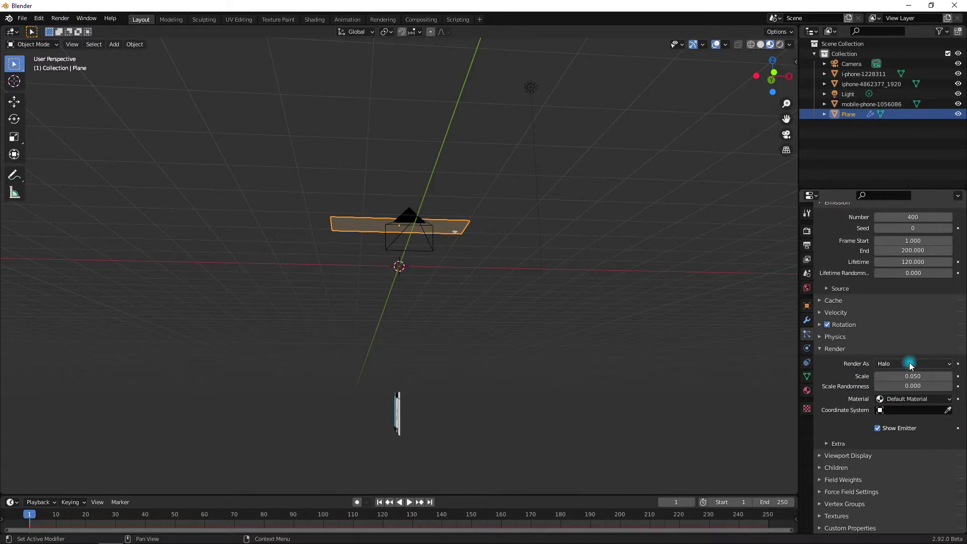
left_click(909, 362)
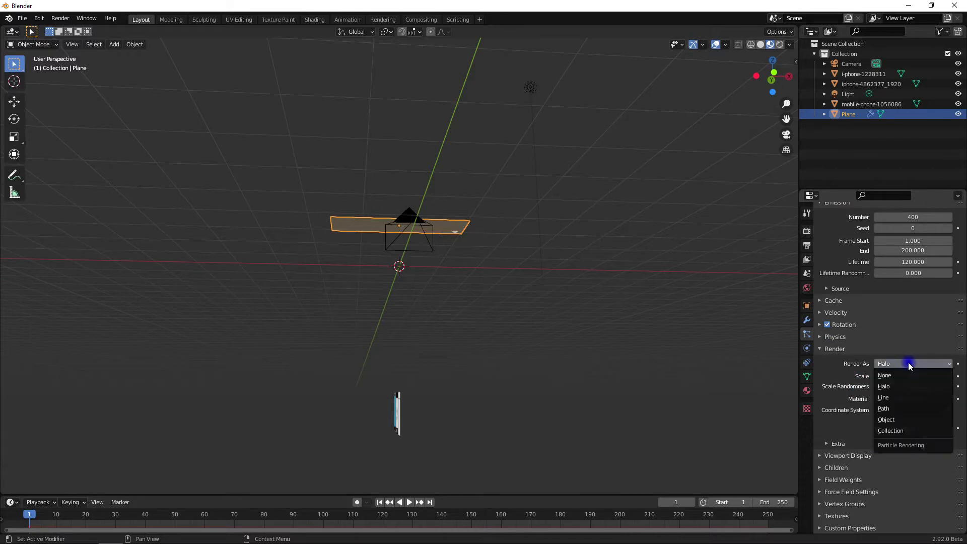
left_click(891, 430)
Step: Select the three phone image planes and move them into a new collection named part
middle_click_drag(555, 412, 343, 400)
left_click_drag(340, 366, 506, 440)
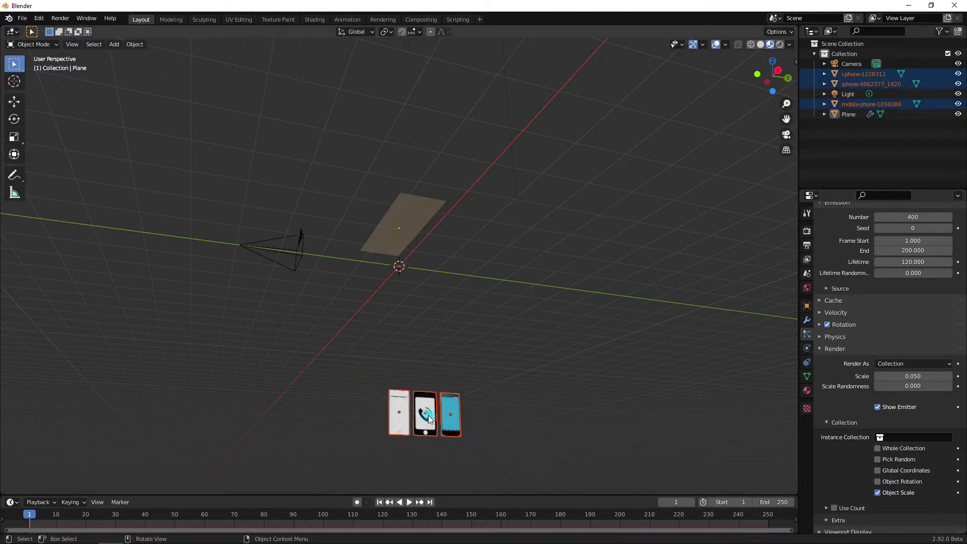
key("m")
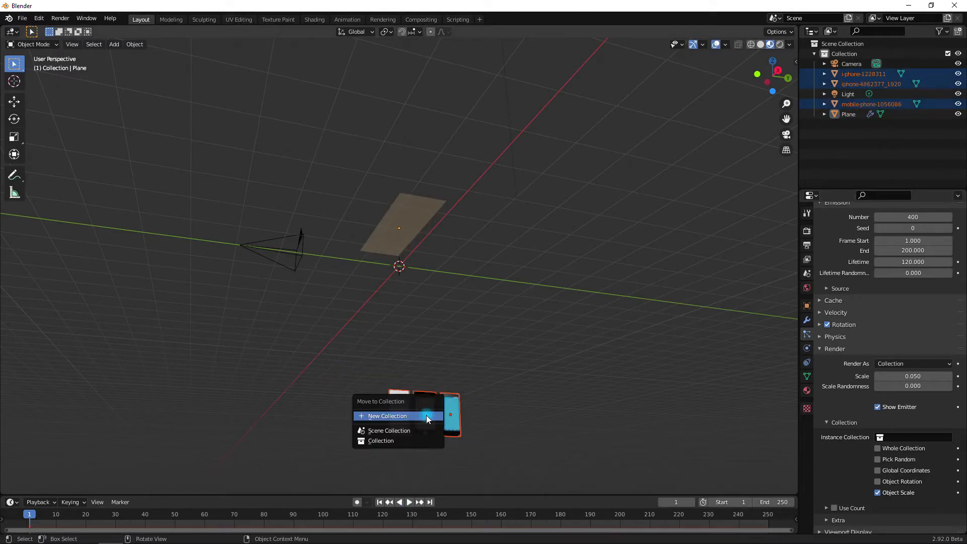
left_click(391, 416)
key("BackSpace")
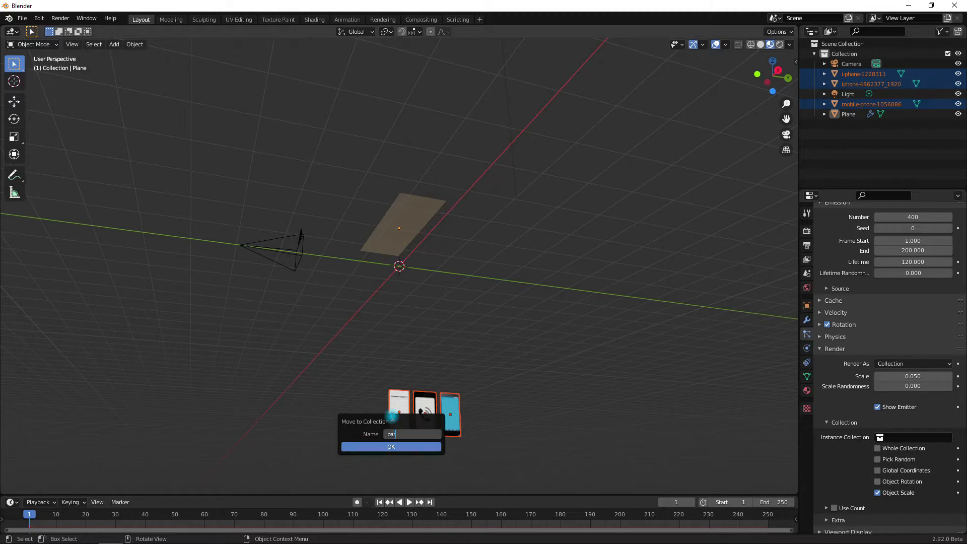
key("Return")
left_click(400, 445)
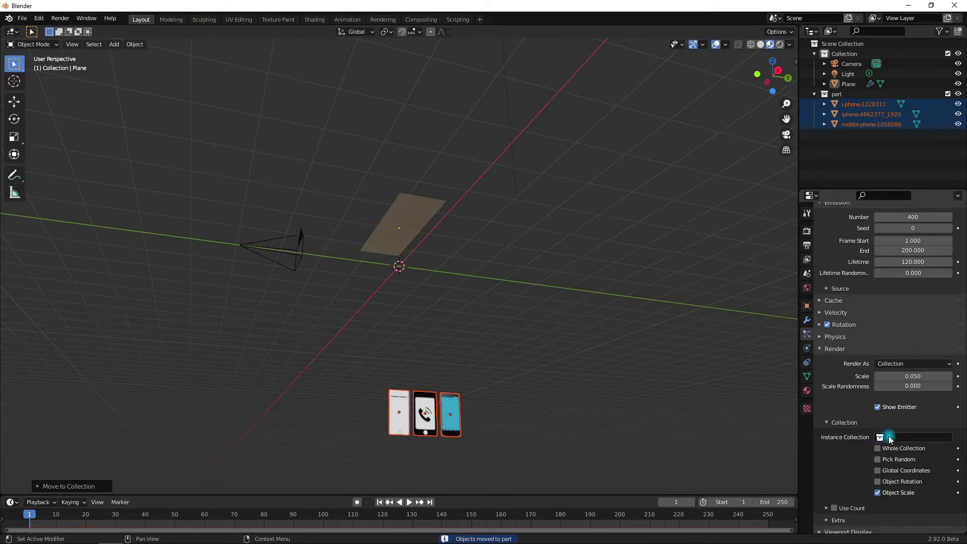
Step: Assign the part collection as the emitter plane's particle instances and play the animation through the camera to frame 60
left_click(414, 204)
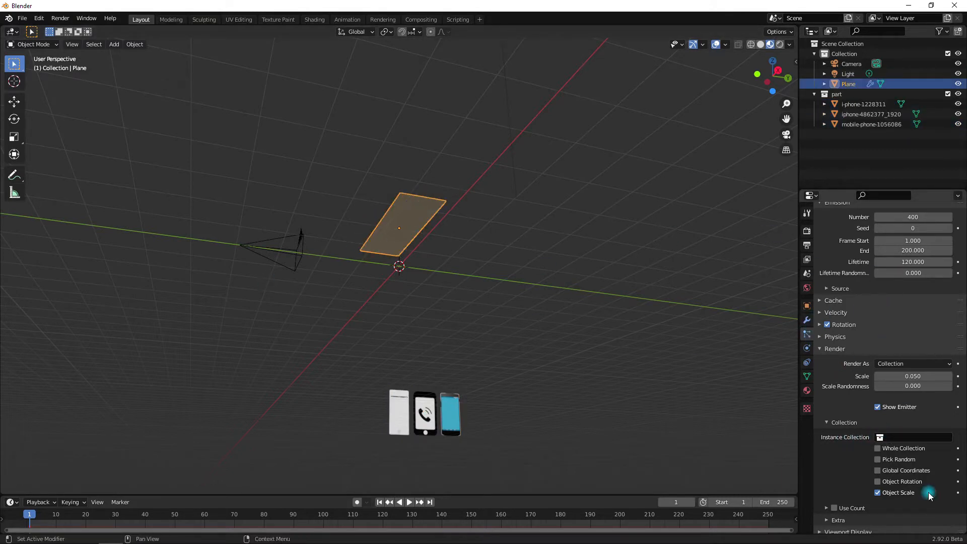
left_click(896, 436)
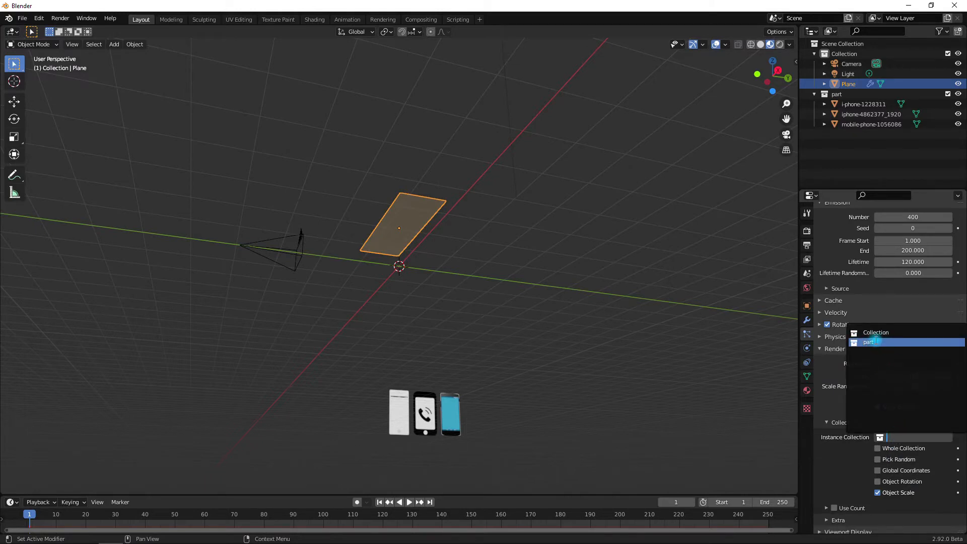
left_click(875, 341)
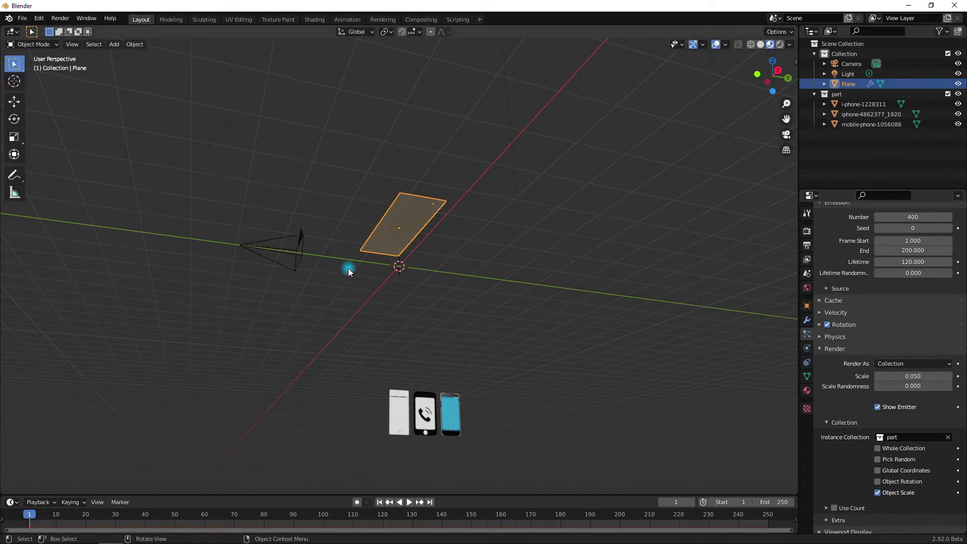
key("KP_0")
key("space")
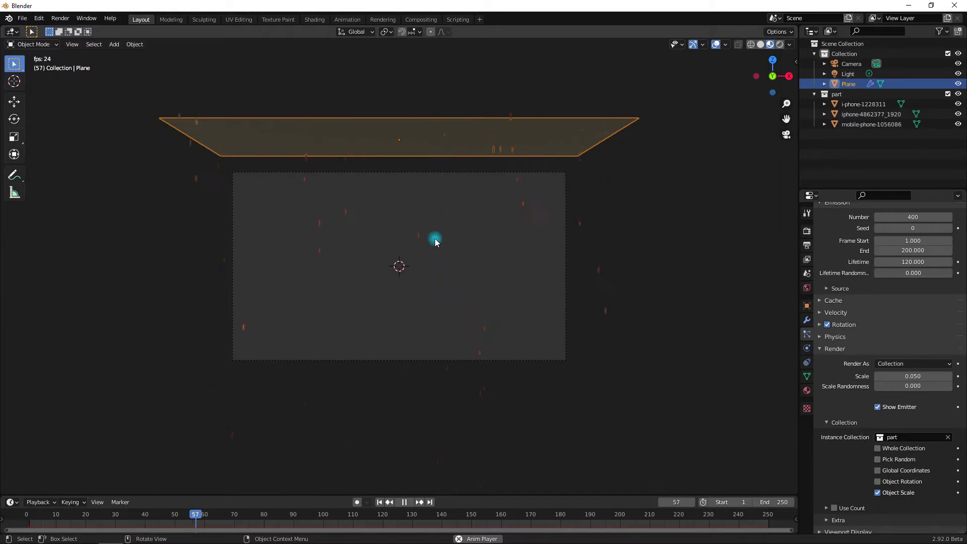
key("space")
Step: Set the particle render scale to 0.2 and the scale randomness to about 0.287
middle_click_drag(383, 267, 433, 268)
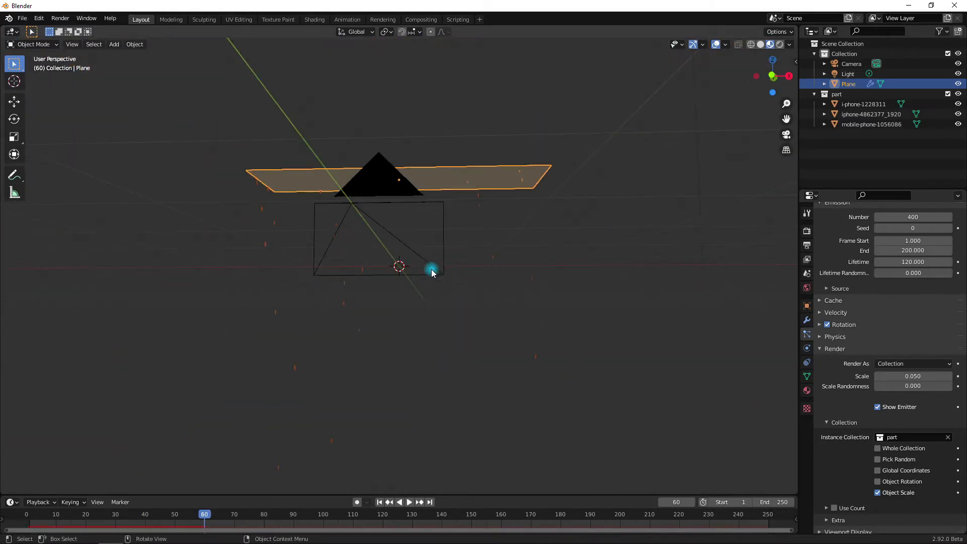
key("KP_0")
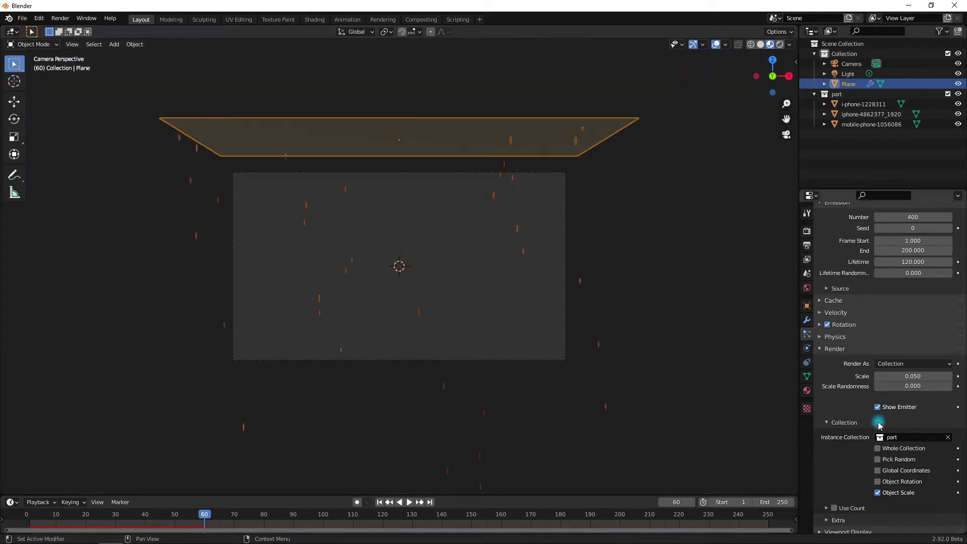
left_click(913, 376)
type("0.23")
key("Return")
left_click_drag(915, 376, 887, 378)
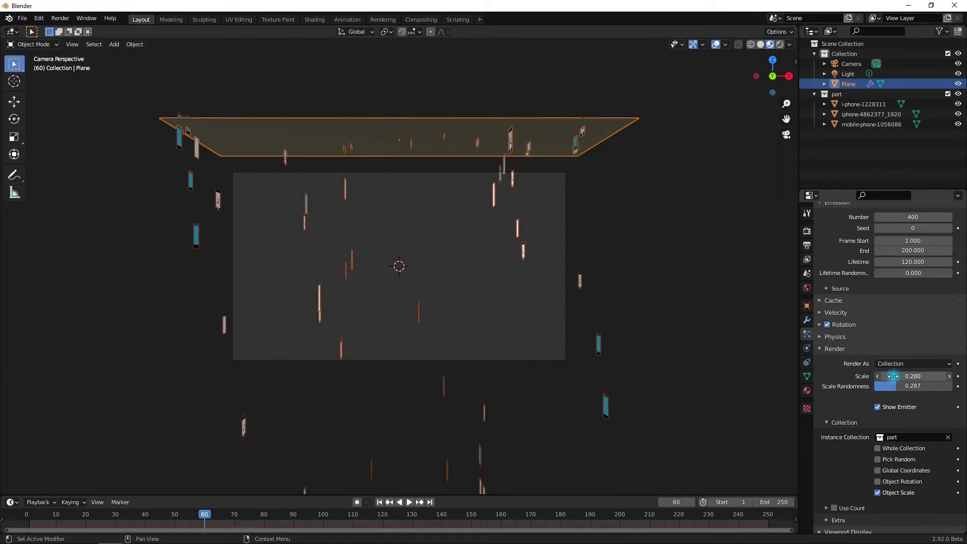
Step: Set rotation randomize to 0.287 and randomize phase to 0.930, with dynamic rotation and a velocity-axis angular velocity of 5.5
left_click(819, 325)
left_click_drag(900, 352, 928, 349)
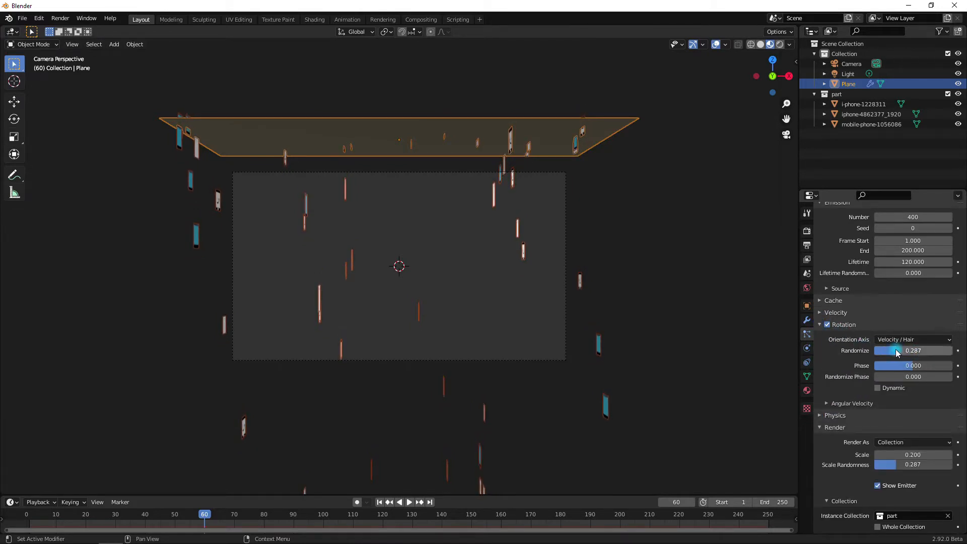
mouse_move(889, 380)
left_mouse_down()
mouse_move(902, 378)
mouse_move(886, 386)
left_mouse_up()
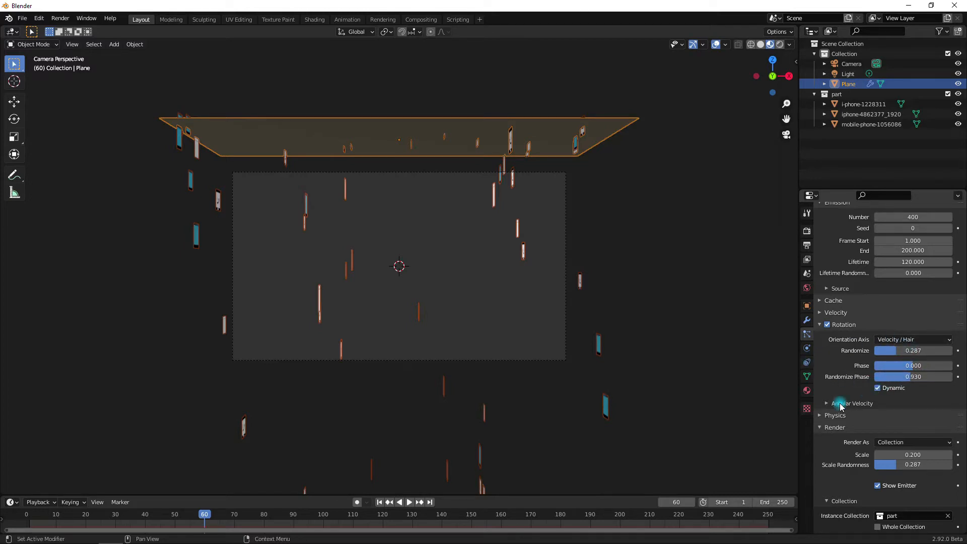
left_click(841, 403)
Step: Return to frame 1 and rotate the three phone image planes about the global Z axis
middle_click_drag(474, 373, 603, 433)
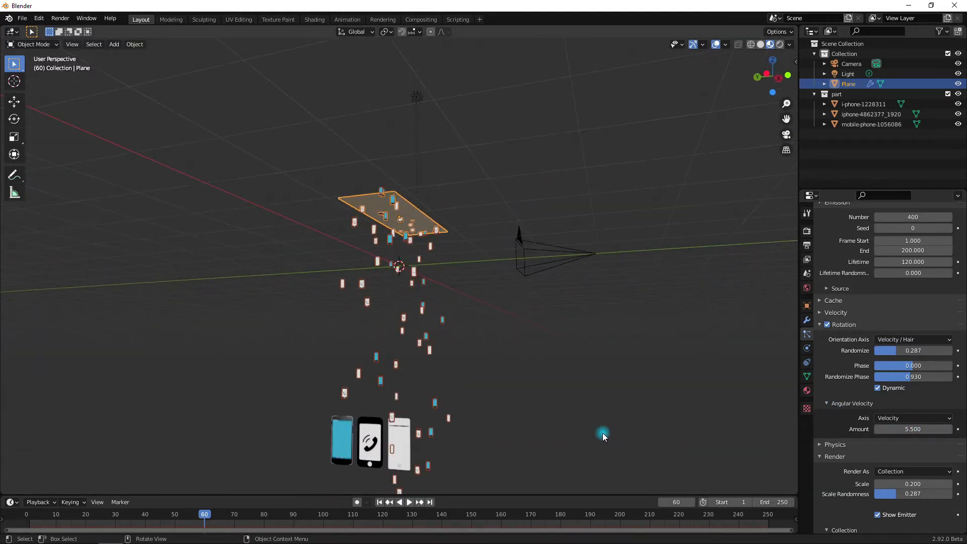
left_click(381, 501)
left_click_drag(477, 457, 253, 402)
key("z")
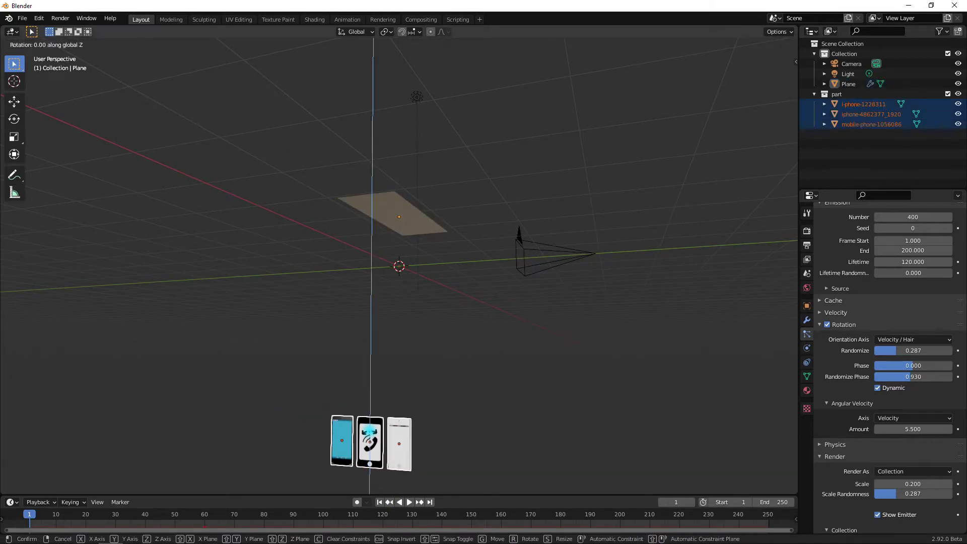
left_click(407, 442)
Step: Play the particle animation through the camera view, stopping at frame 21 to examine the rotated phones
key("KP_0")
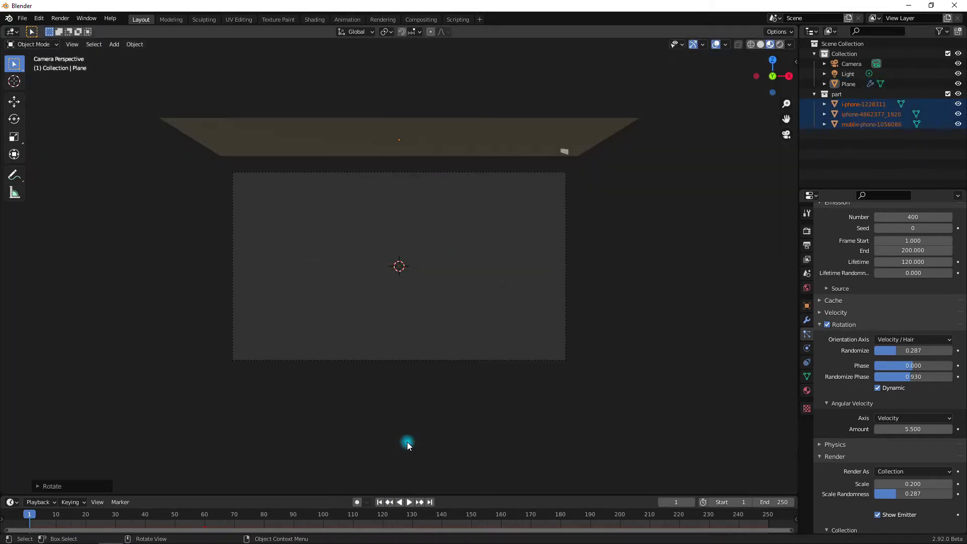
key("space")
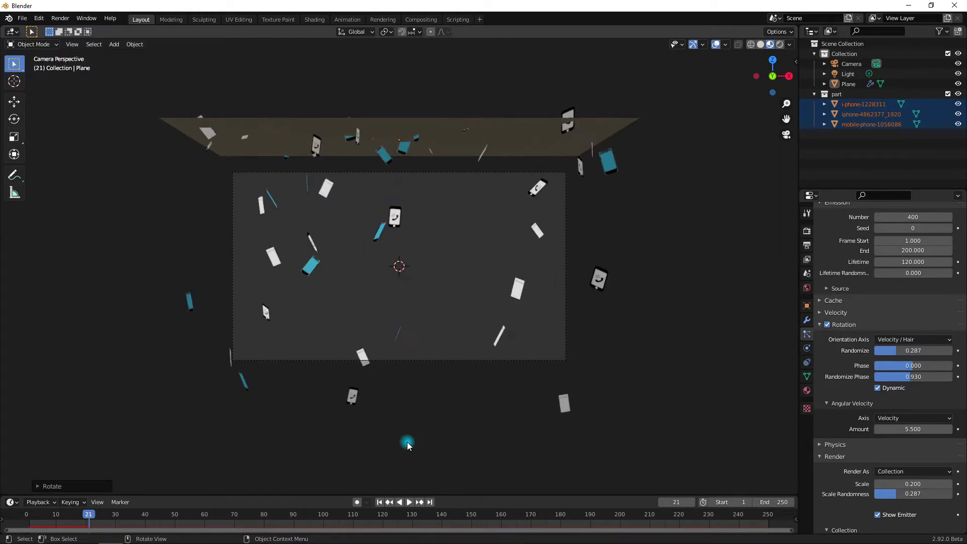
scroll(422, 438, "up", 3)
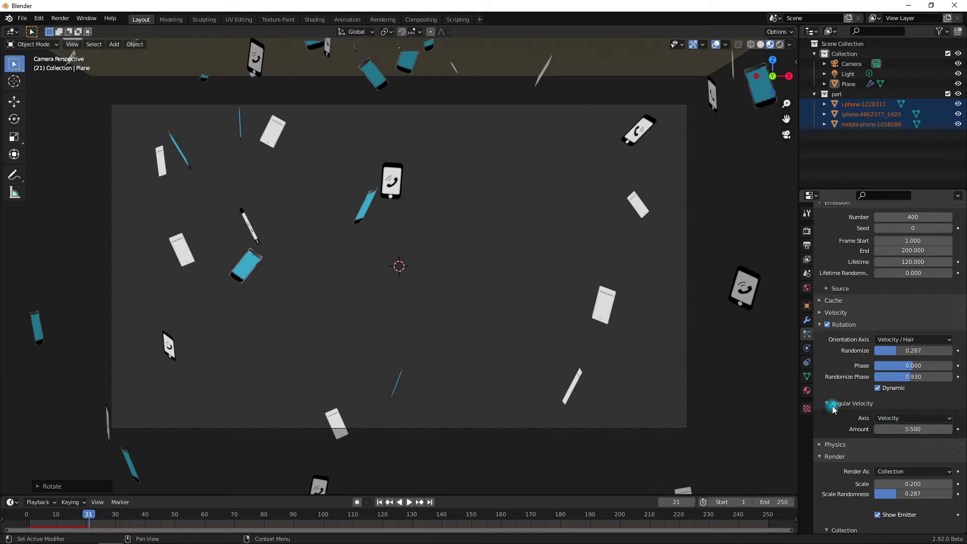
left_click(404, 243)
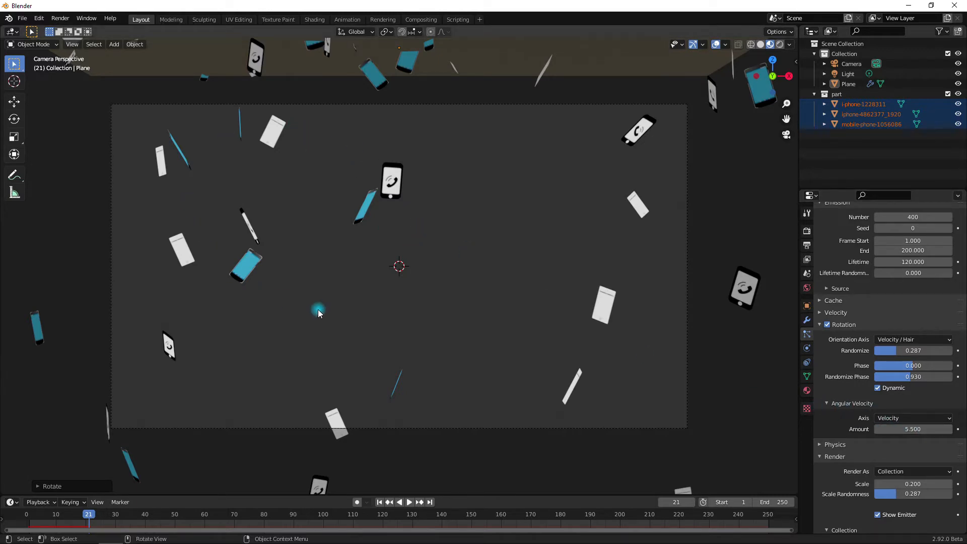
Step: Switch the viewport to rendered shading and continue playing the animation to frame 77
left_click(765, 44)
left_click(779, 45)
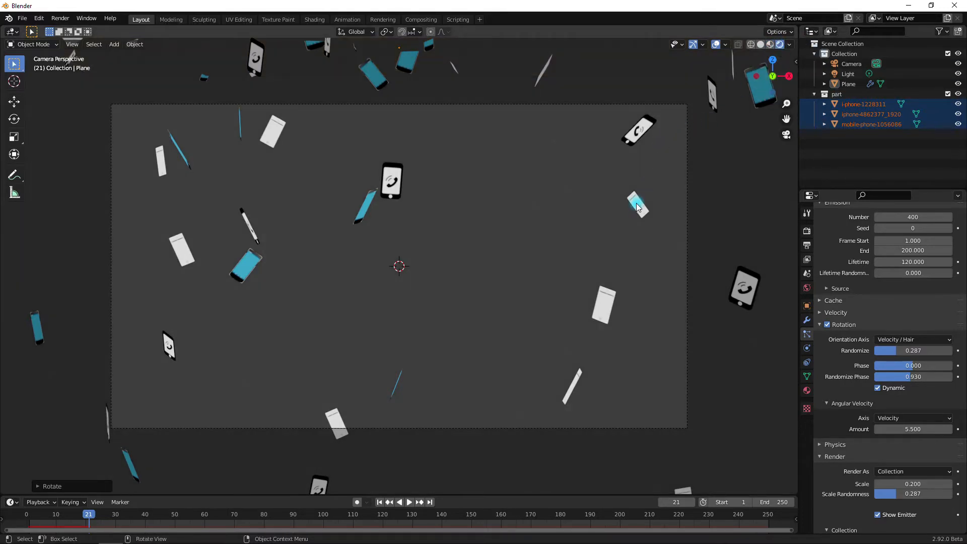
key("space")
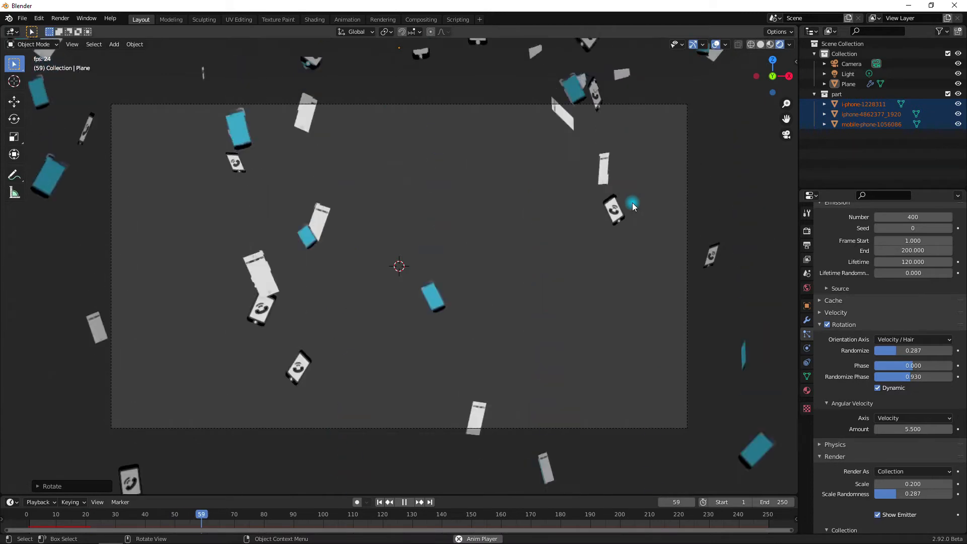
key("space")
Step: Scale down the emitter plane, narrowing it along the global X axis to about 0.7 of its width
scroll(624, 205, "down", 3)
mouse_move(513, 200)
middle_mouse_down()
mouse_move(535, 177)
mouse_move(520, 204)
mouse_move(504, 184)
middle_mouse_up()
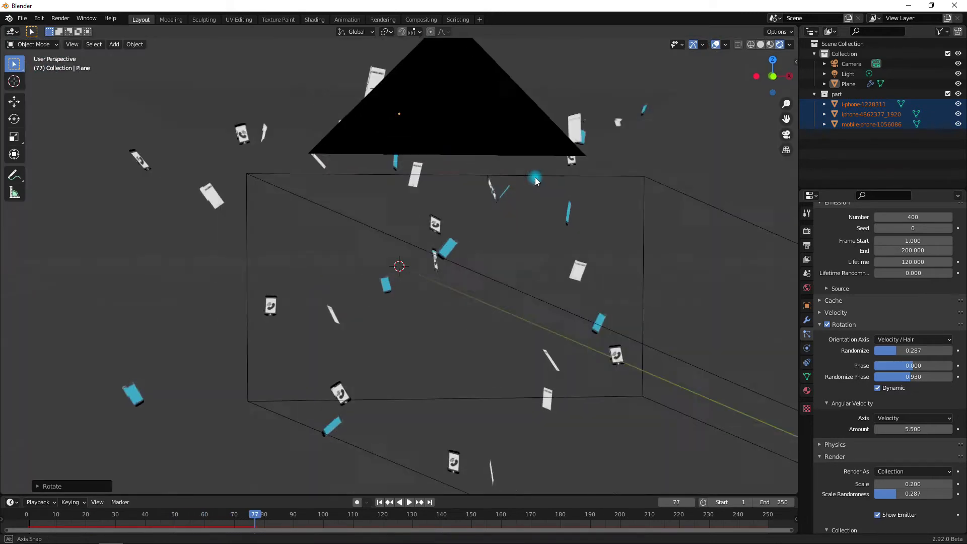
left_click(504, 184)
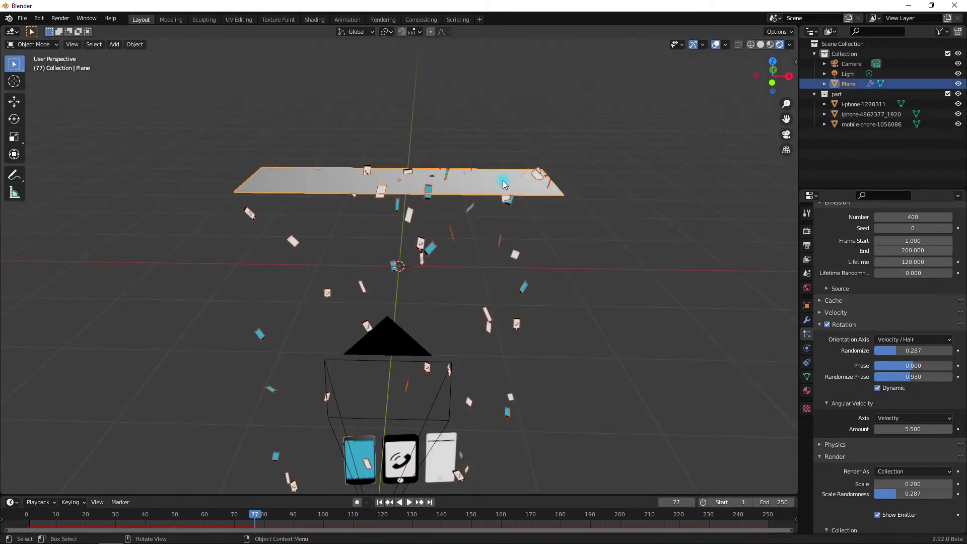
key("s")
left_click(540, 197)
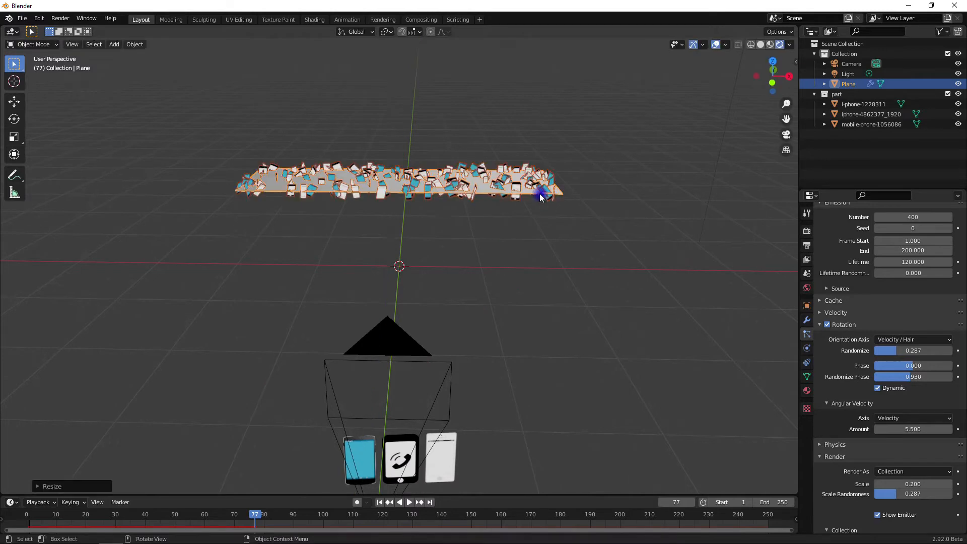
key("s")
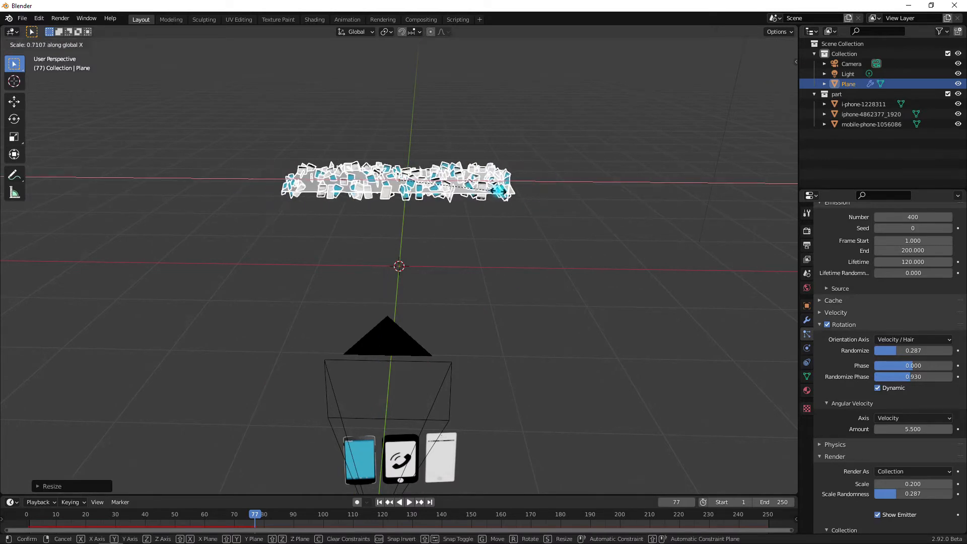
left_click(494, 193)
Step: Check the particle spread of the narrowed emitter in camera view by playing the animation to frame 145
key("KP_0")
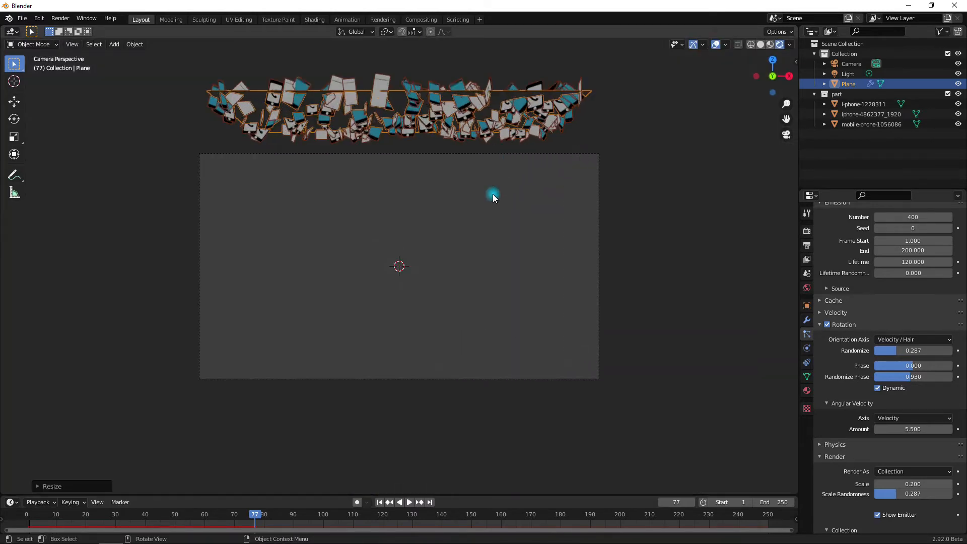
key("space")
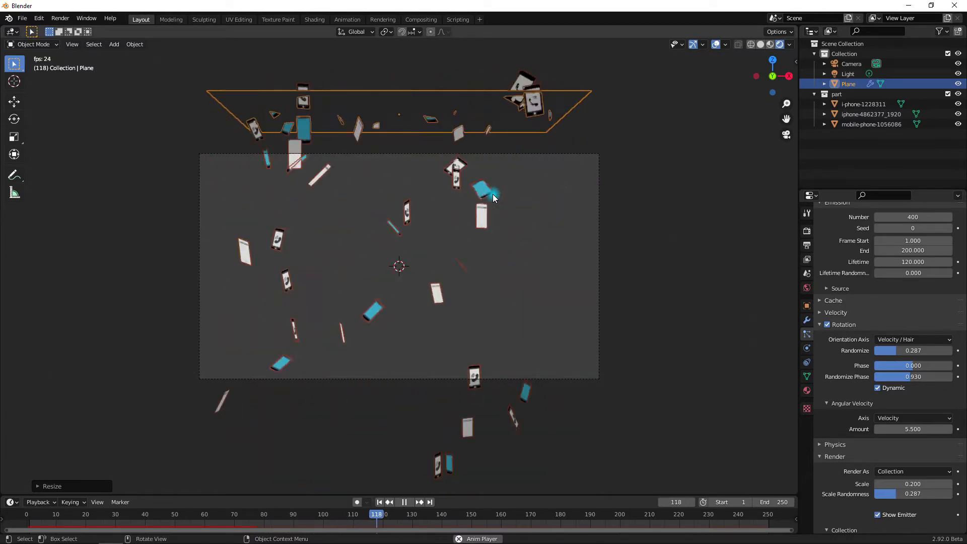
key("space")
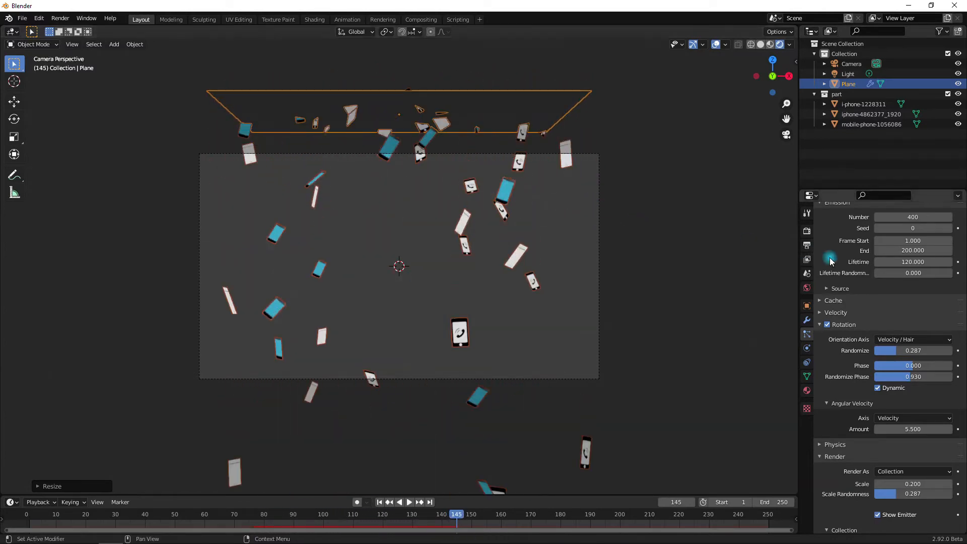
Step: Set the emitter's particle number to 800 and replay the animation in camera view
scroll(902, 278, "up", 4)
left_click(908, 297)
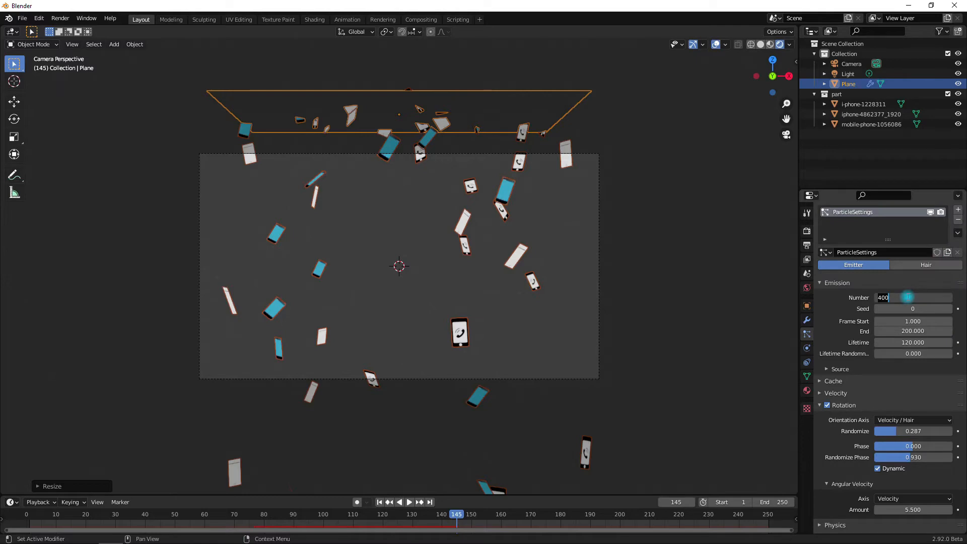
type("800")
key("Return")
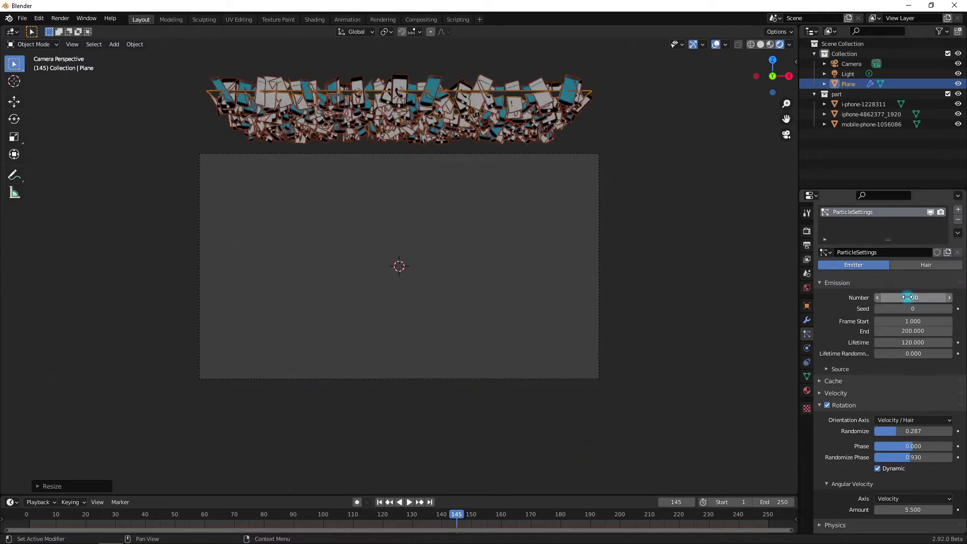
key("space")
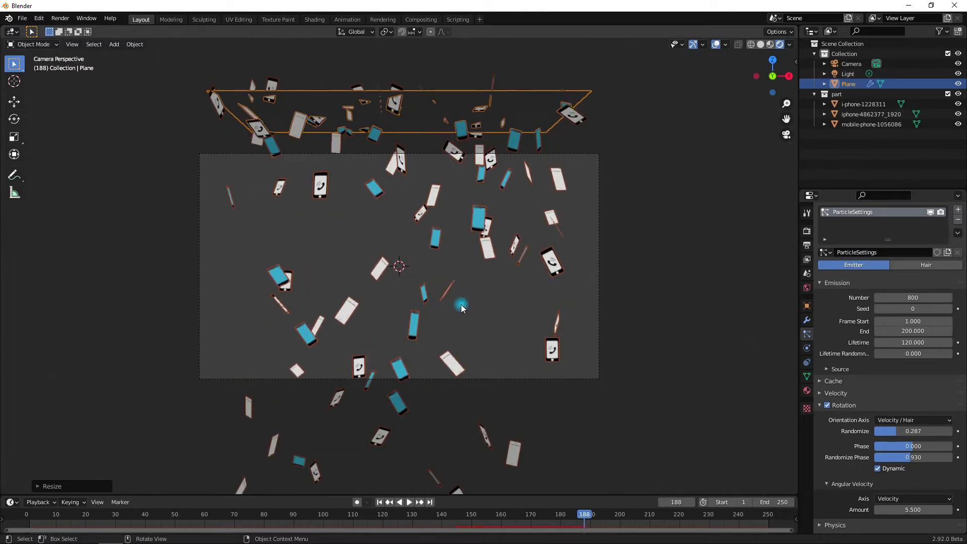
Step: Replay the particle animation from the first frame in camera view, stopping at frame 20
scroll(463, 300, "down", 5)
left_click(379, 502)
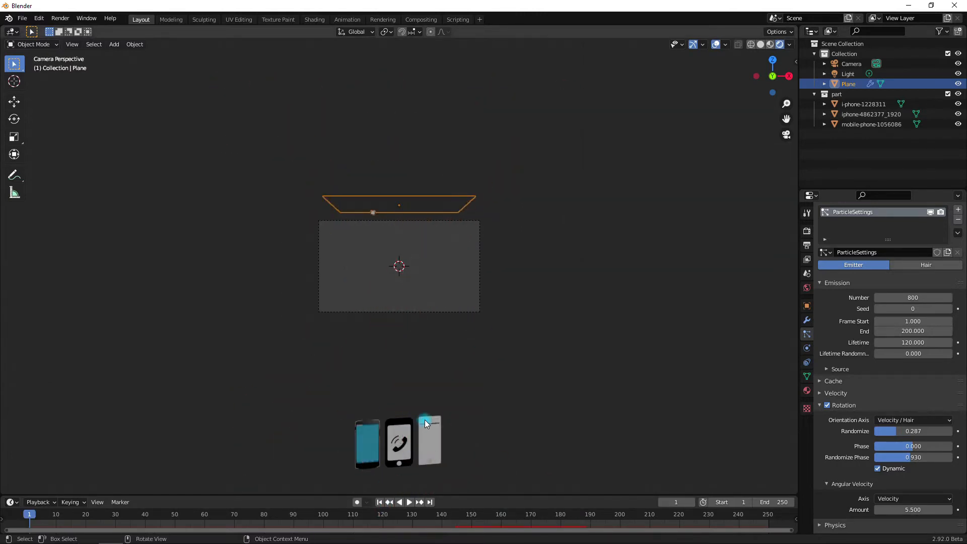
key("space")
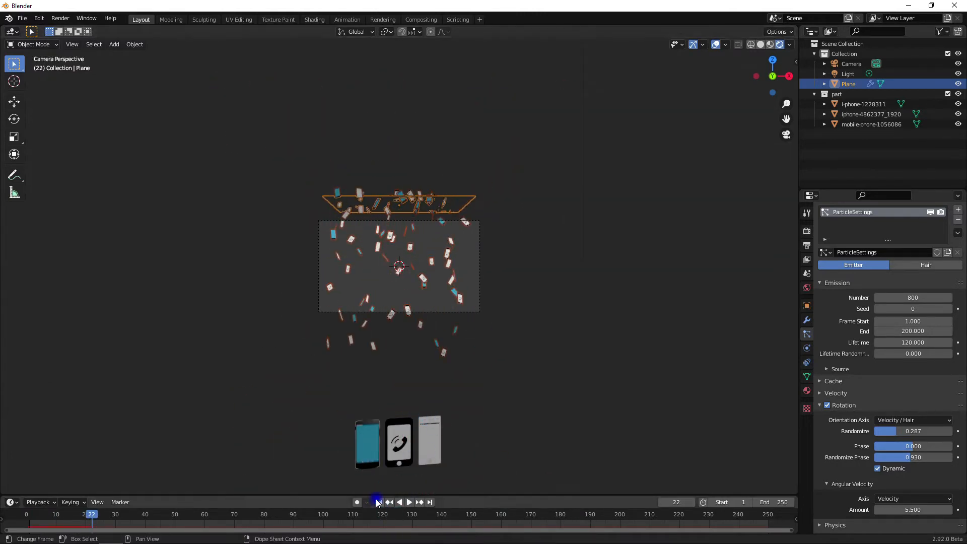
left_click(379, 503)
key("space")
key("space")
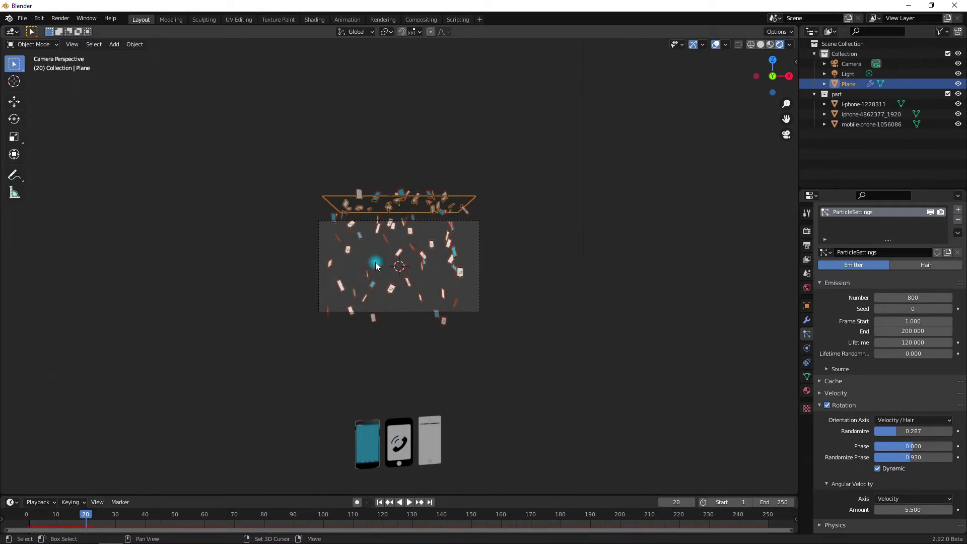
Step: Add a Turbulence force field at the scene's origin
key("shift+a")
mouse_move(376, 262)
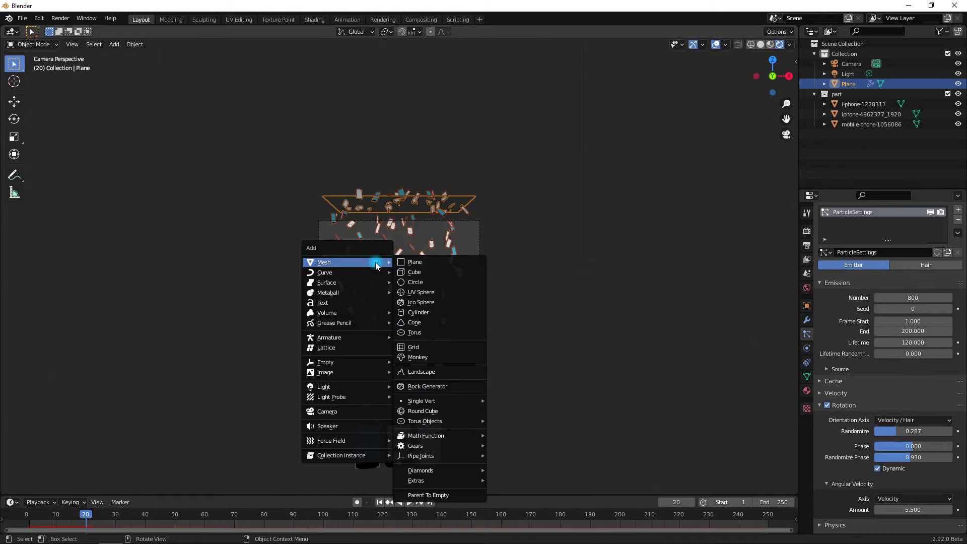
mouse_move(358, 439)
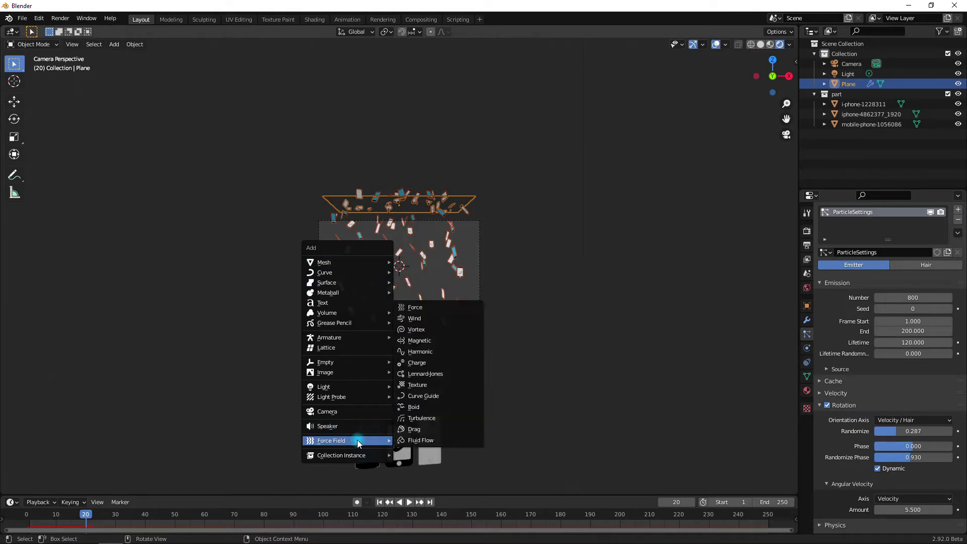
left_click(410, 418)
scroll(408, 391, "up", 4)
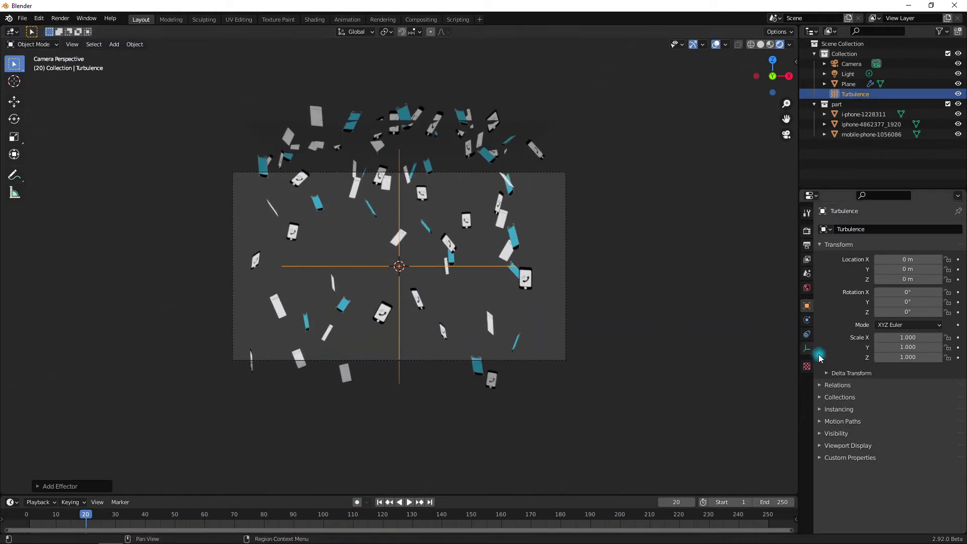
Step: Set the turbulence field's strength to 5 and play the animation from the first frame to frame 37
left_click(806, 321)
left_click(897, 316)
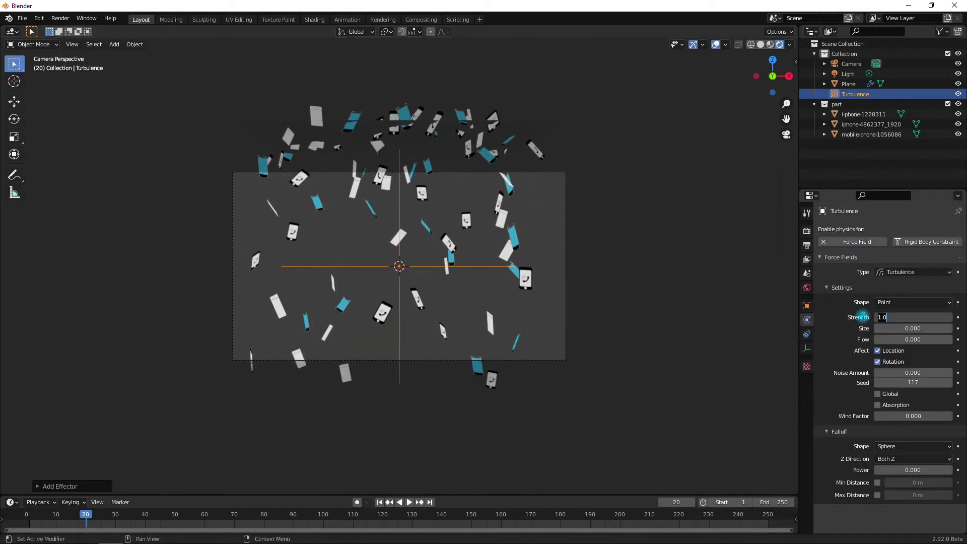
key("Return")
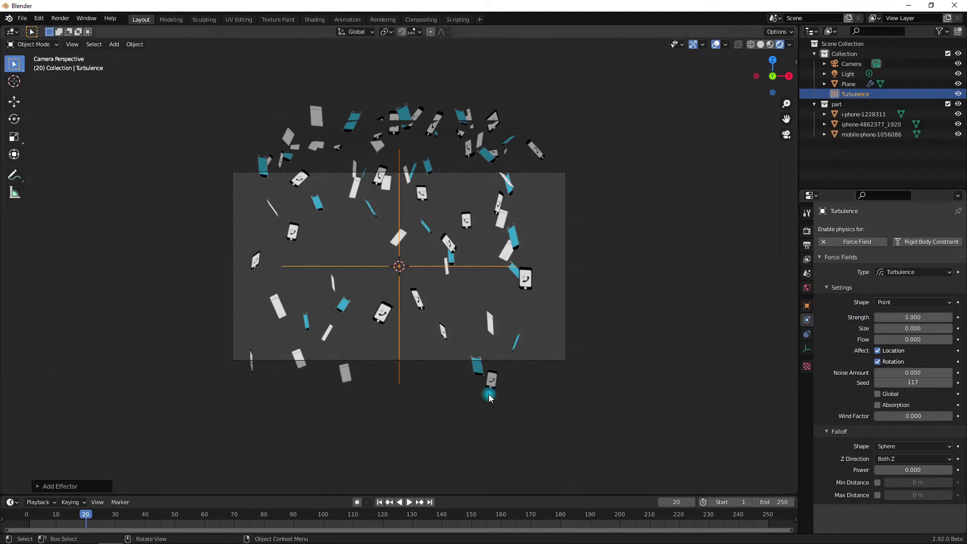
left_click(380, 502)
key("space")
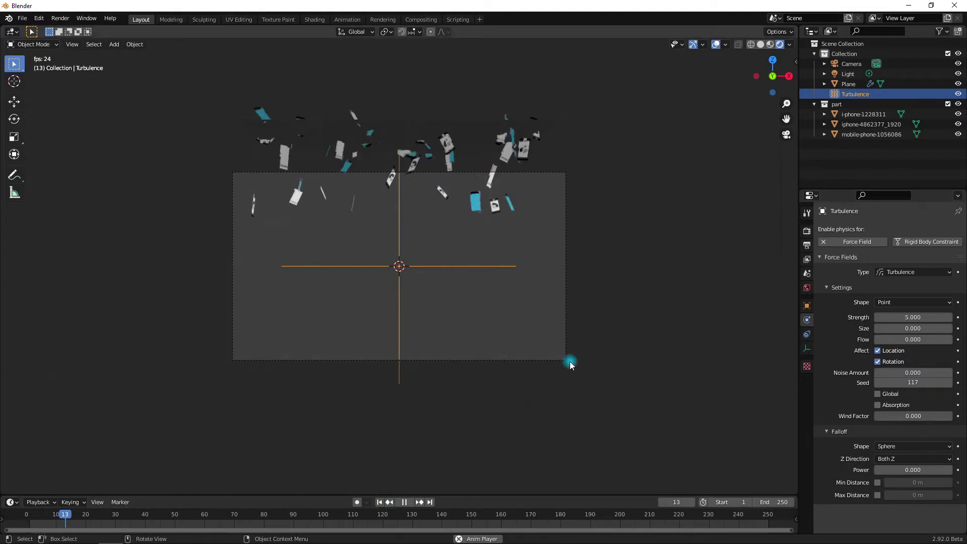
key("space")
Step: Scale the turbulence field down to about 0.35 of its size and set its strength to 25
key("s")
left_click(450, 299)
left_click(902, 314)
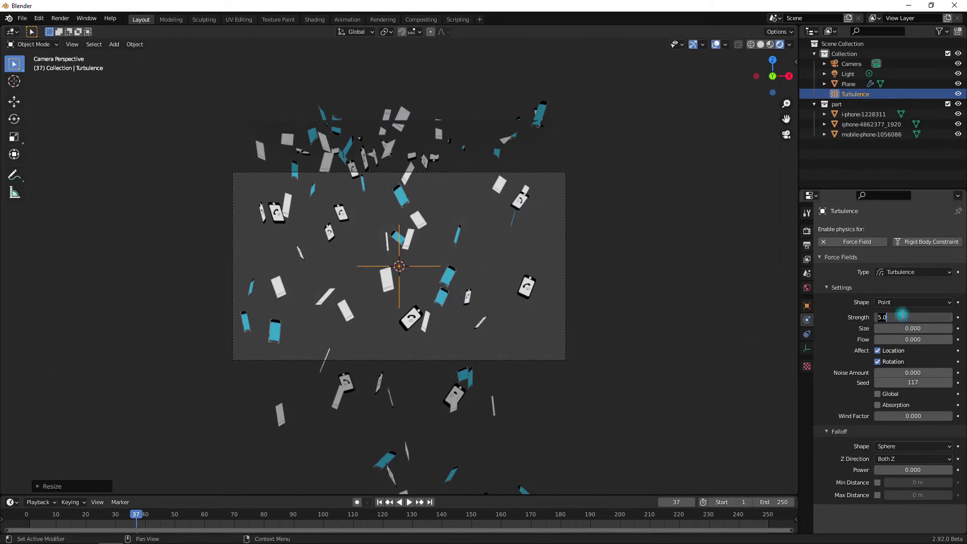
type("25")
key("Return")
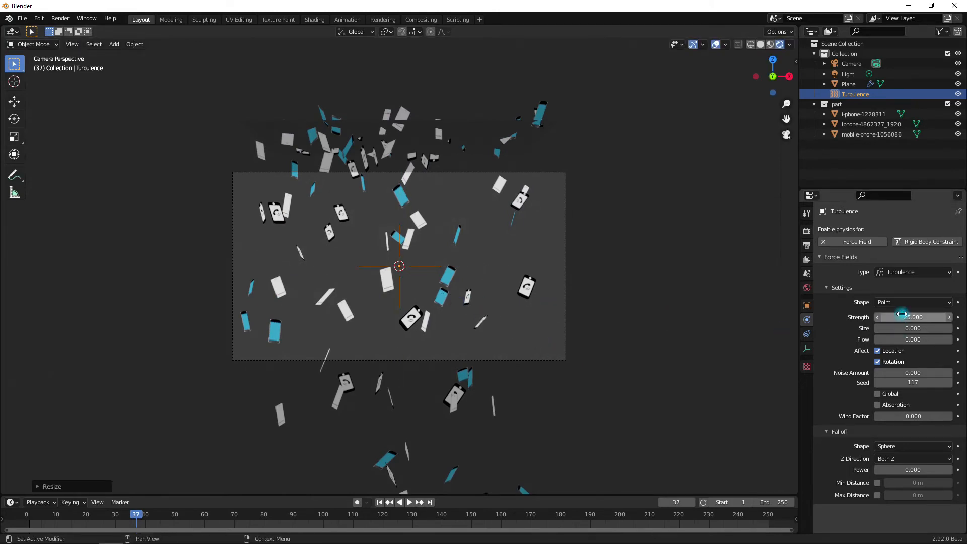
Step: Check the stronger turbulence by playing the animation from the start to frame 40 and on to frame 79 in an angled perspective view
left_click(379, 502)
left_click(415, 502)
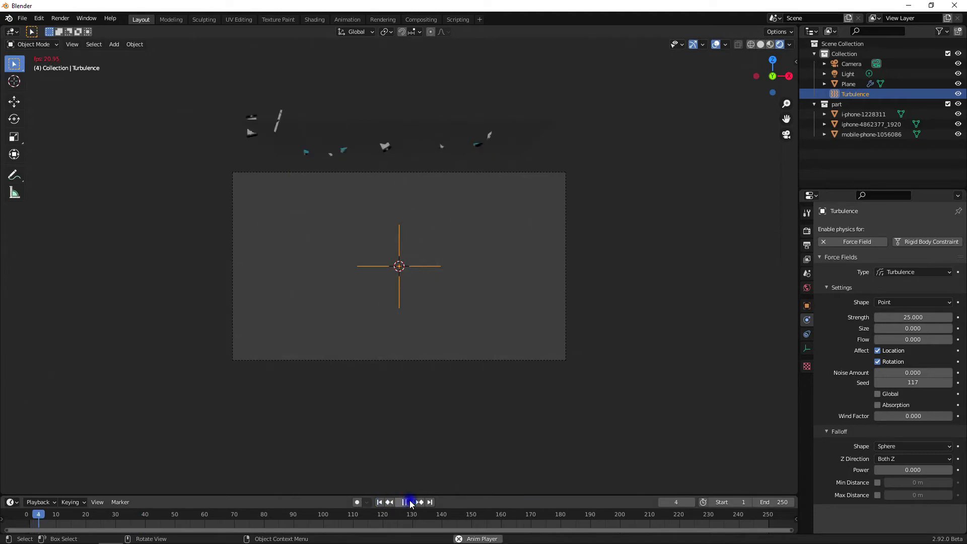
left_click(411, 502)
mouse_move(433, 433)
middle_mouse_down()
mouse_move(458, 376)
mouse_move(472, 404)
mouse_move(578, 394)
mouse_move(430, 423)
middle_mouse_up()
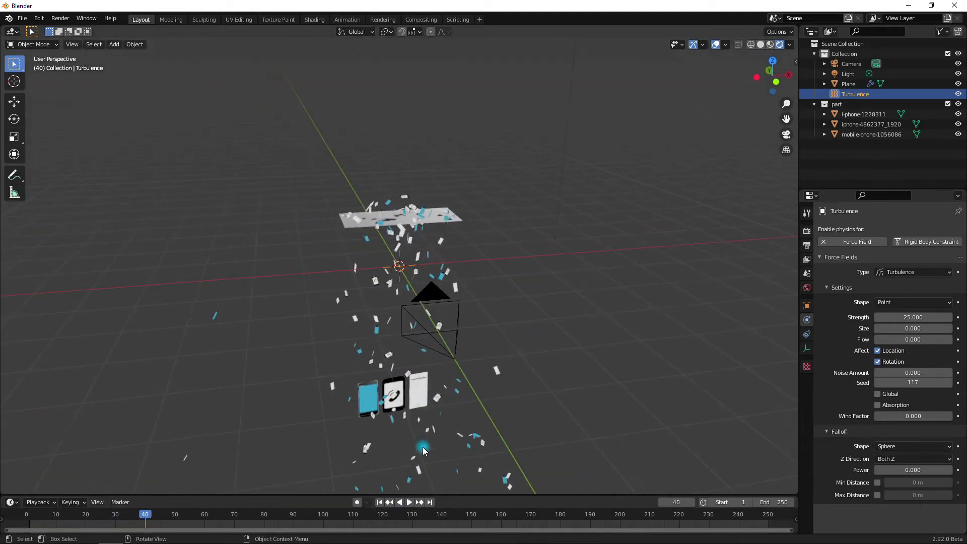
left_click(410, 502)
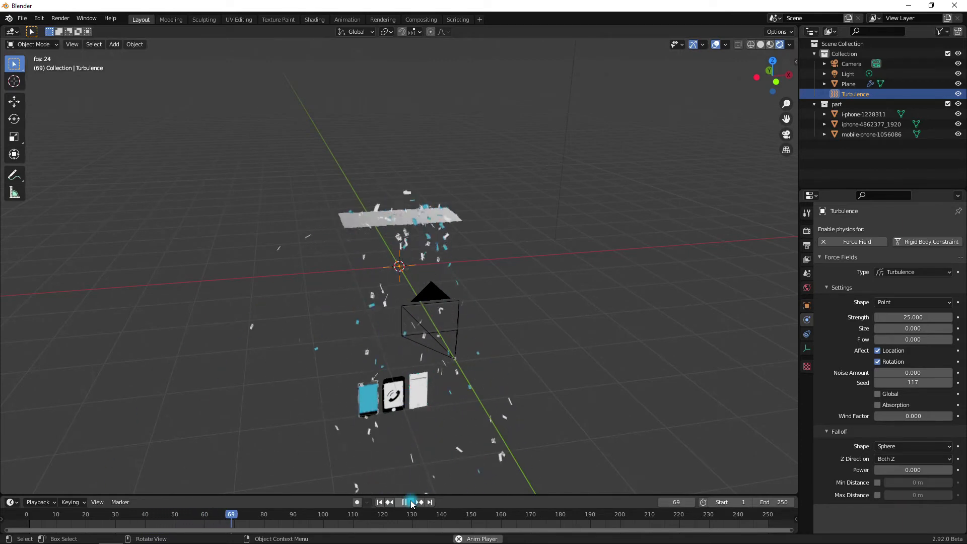
key("space")
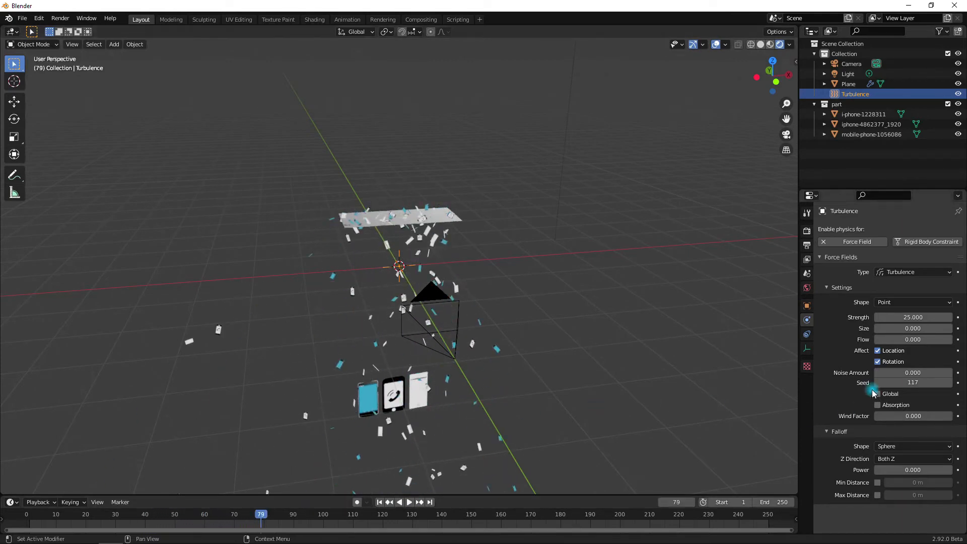
Step: Set the turbulence field's flow to 2 and replay the animation from the first frame
left_click(903, 339)
type("2")
key("Return")
key("shift+Left")
left_click(410, 501)
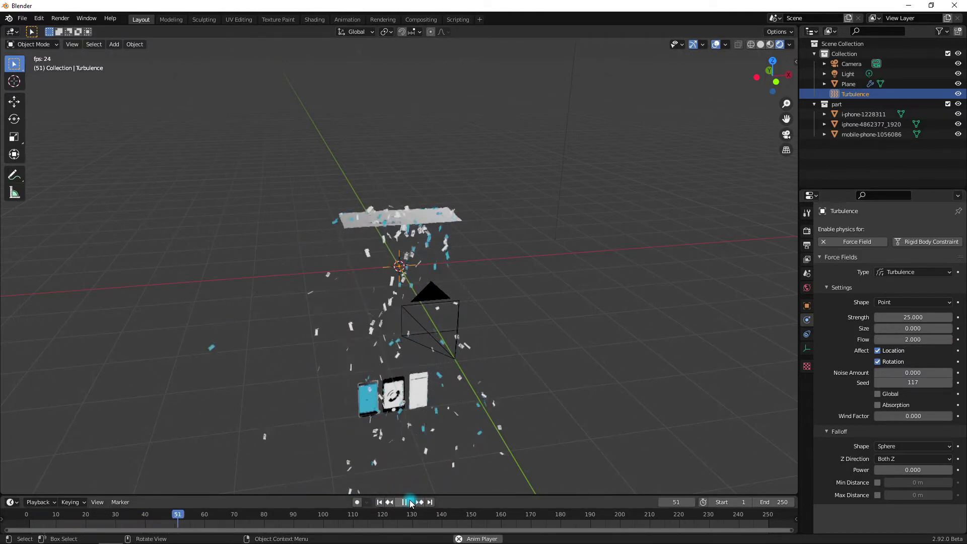
left_click(411, 502)
Step: Check the turbulent particle motion through the camera by playing the animation to frame 166
key("KP_0")
scroll(416, 325, "up", 3)
scroll(416, 289, "down", 2)
key("space")
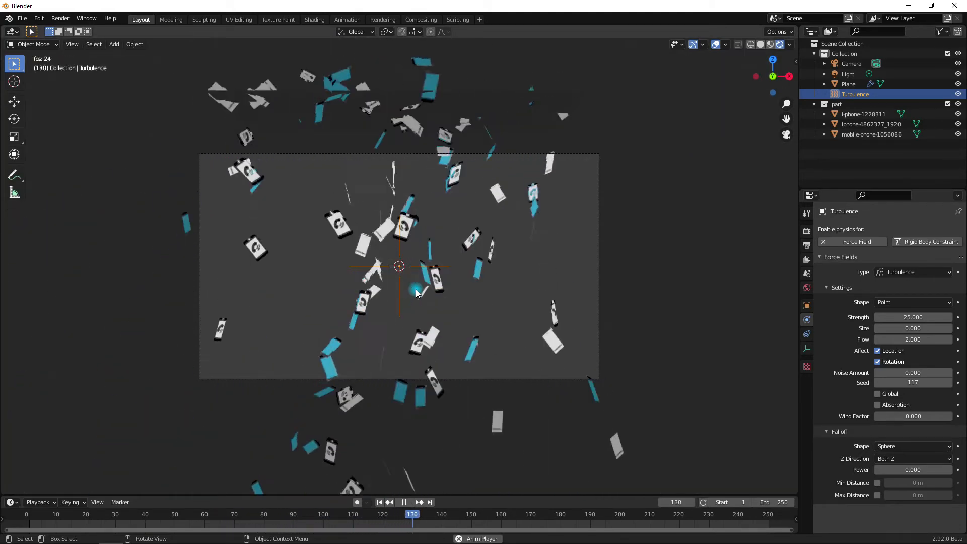
key("space")
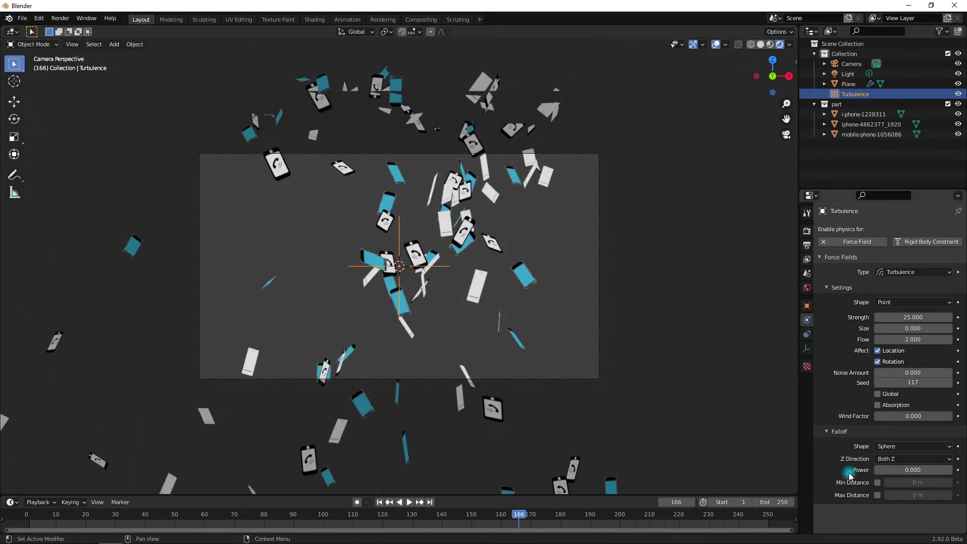
Step: Select the emitter plane and expand the Field Weights settings of its particle system
scroll(591, 177, "down", 3)
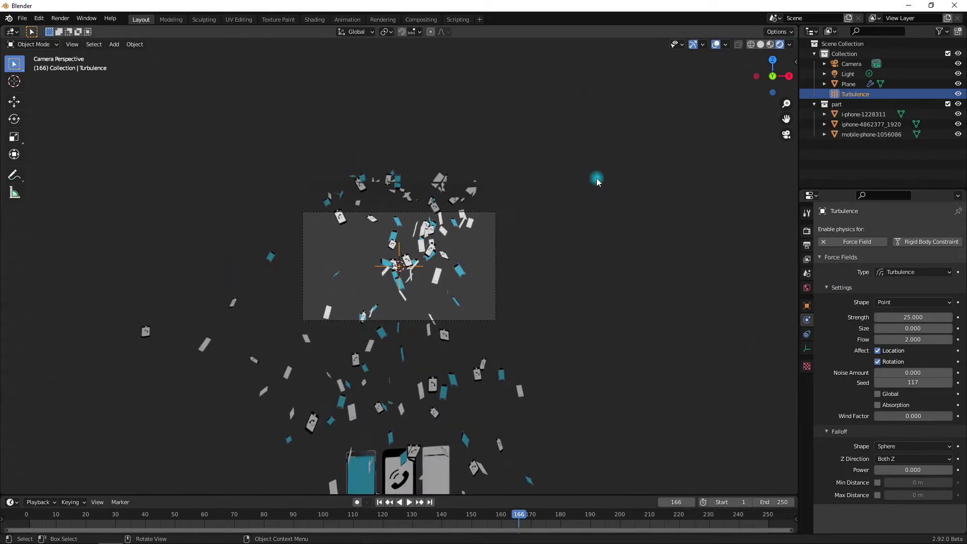
middle_click_drag(592, 176, 582, 211)
left_click(525, 130)
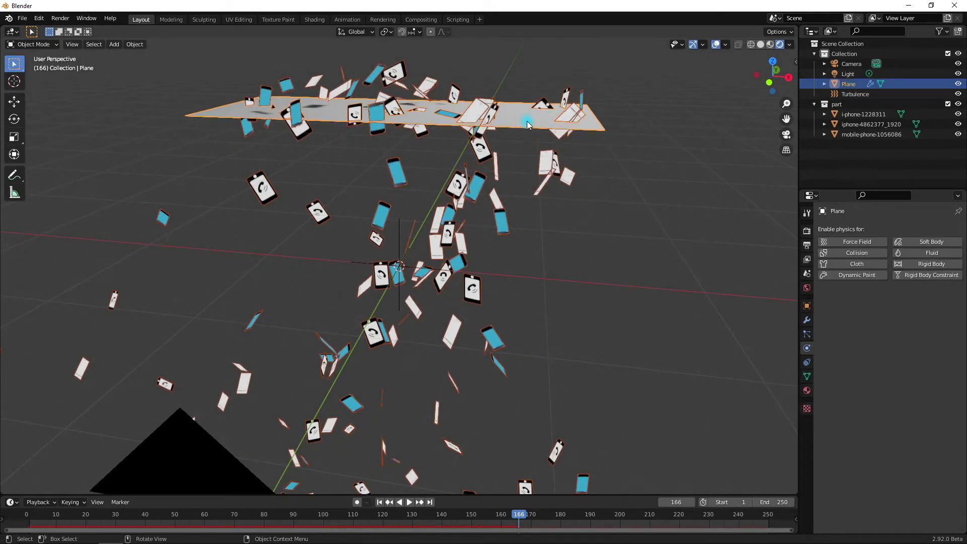
left_click(807, 334)
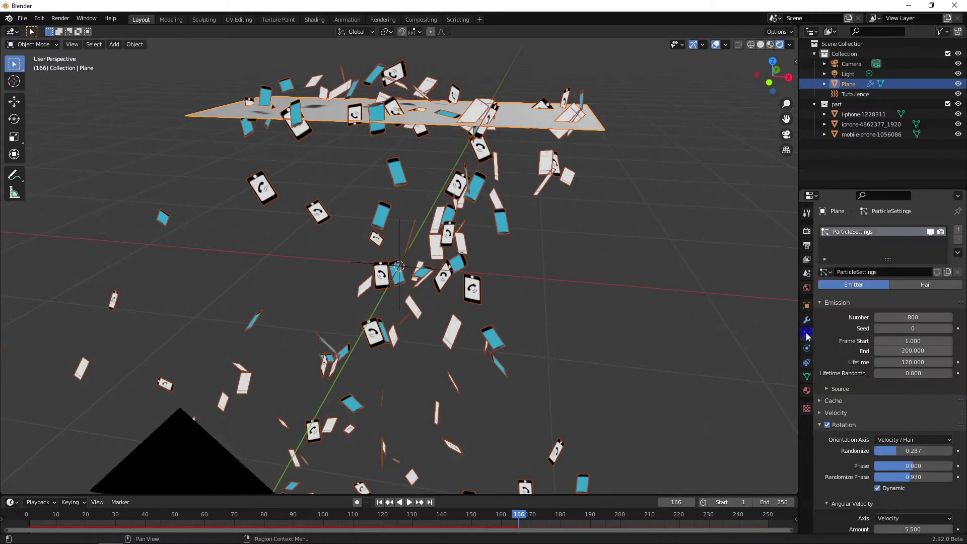
scroll(891, 464, "down", 5)
scroll(891, 464, "down", 10)
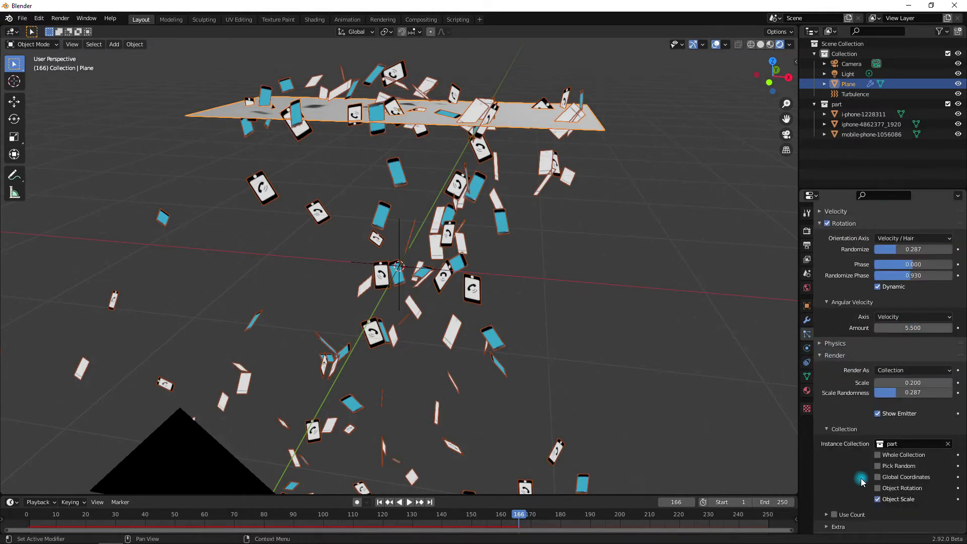
left_click(832, 480)
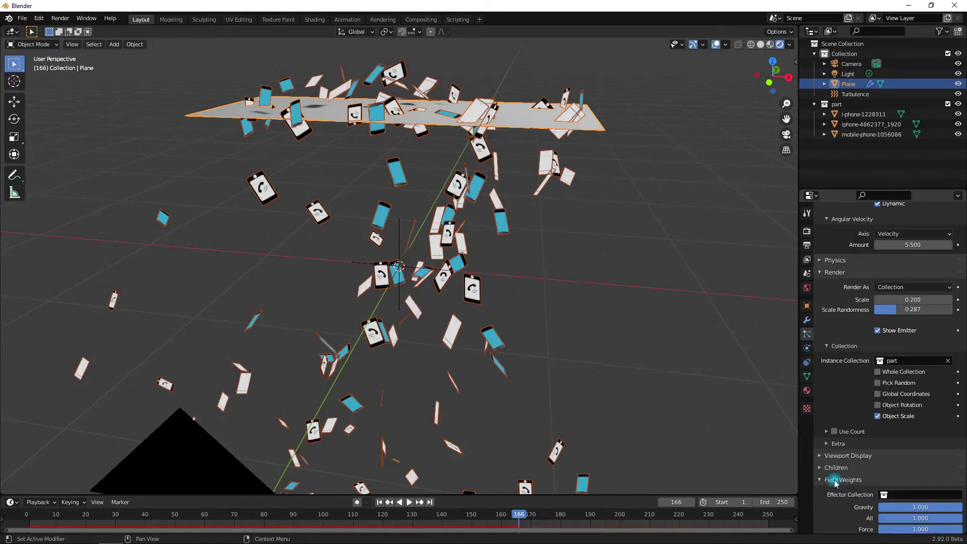
scroll(857, 468, "down", 6)
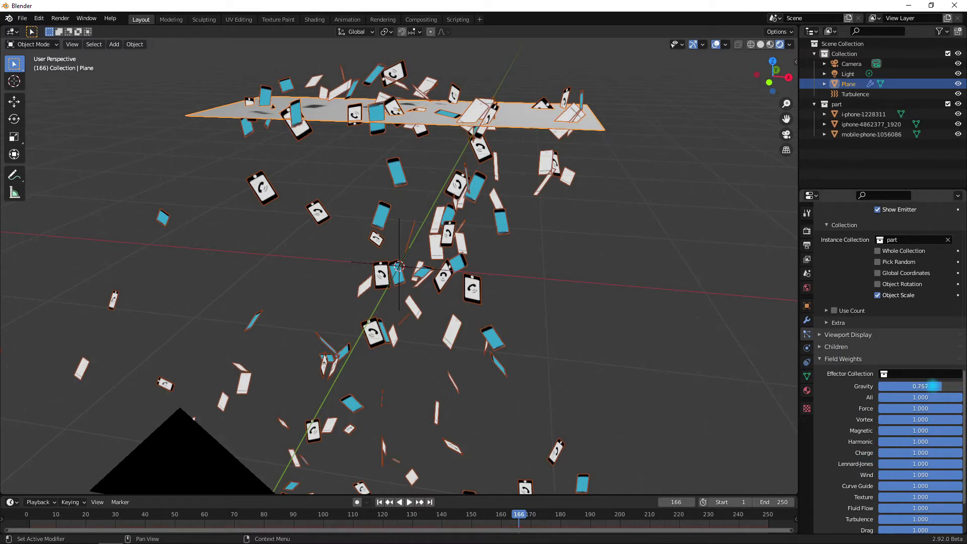
Step: Set the particle system's gravity weight to 0 and play the animation from the first frame
left_click_drag(927, 386, 884, 386)
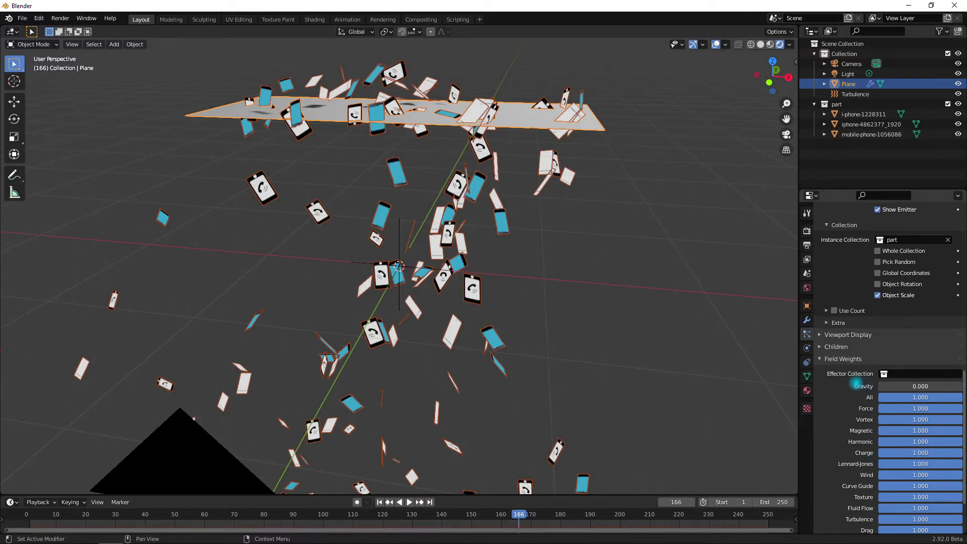
left_click(380, 502)
left_click(408, 502)
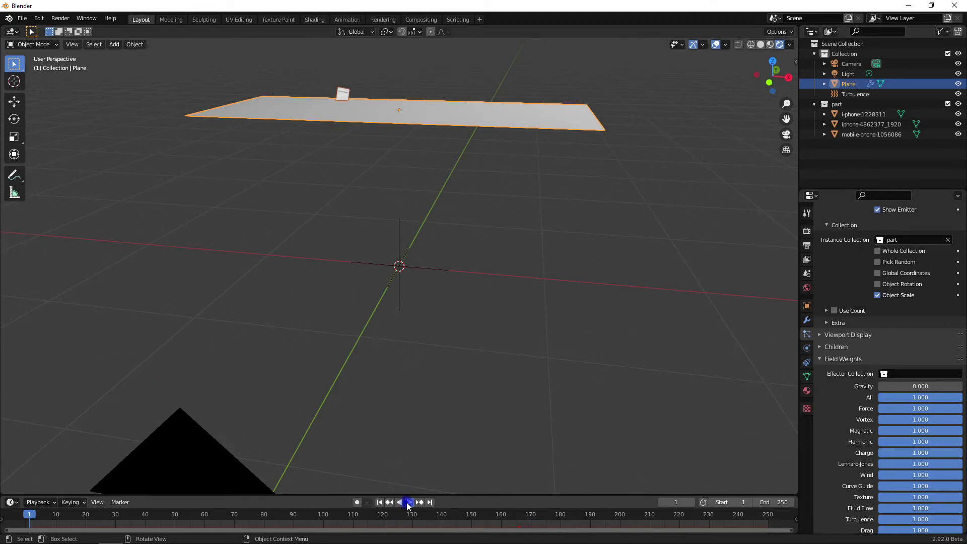
scroll(476, 219, "down", 8)
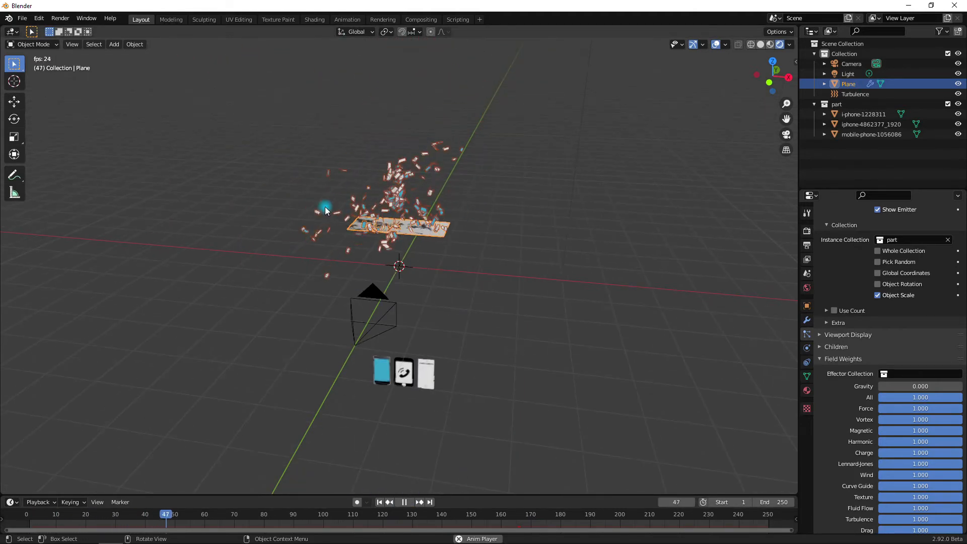
Step: Set the particle system's gravity weight to 0.621 and replay the animation from the start, viewed from behind the camera
left_click_drag(888, 386, 948, 385)
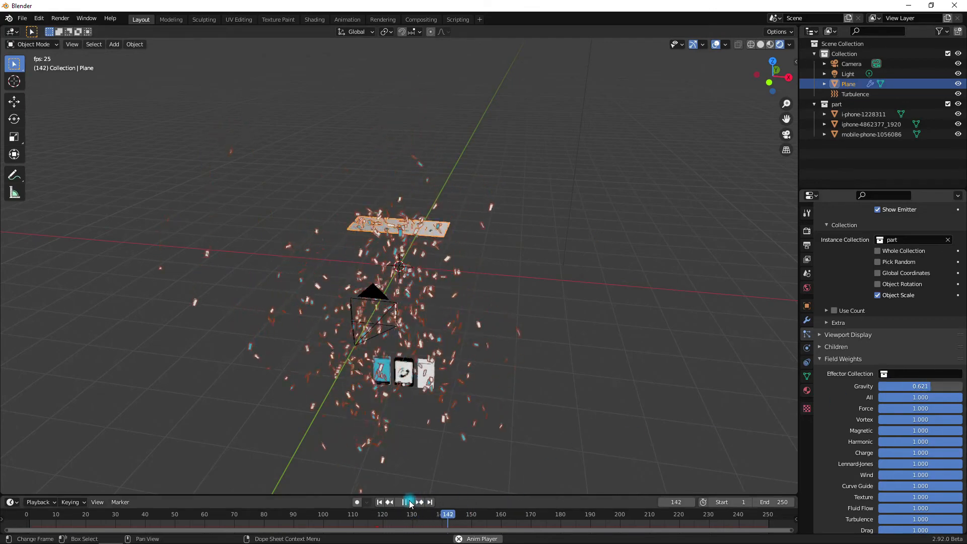
left_click(381, 503)
scroll(533, 376, "up", 4)
middle_click_drag(533, 375, 509, 360)
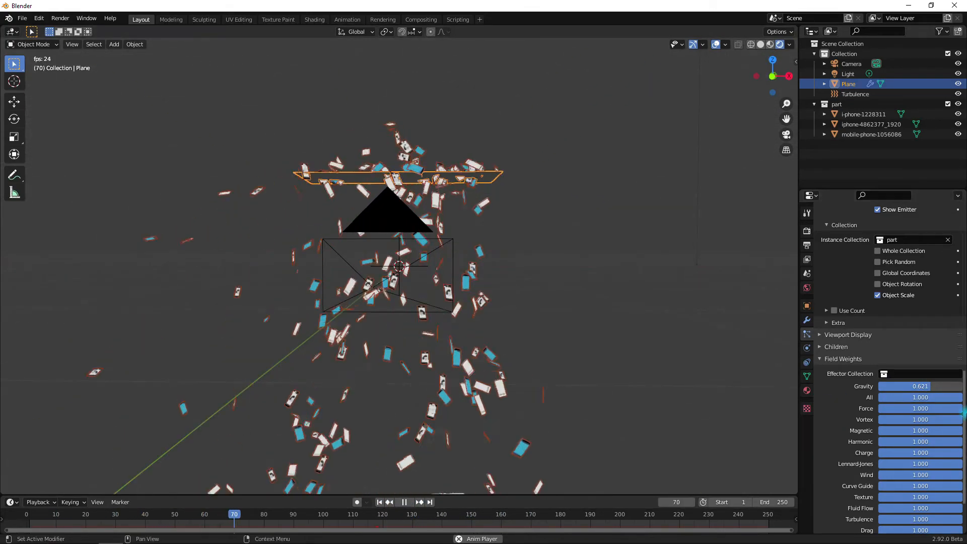
Step: Set the particle system's gravity weight to 0.426 and replay the animation from the first frame to frame 59
left_click_drag(936, 385, 923, 386)
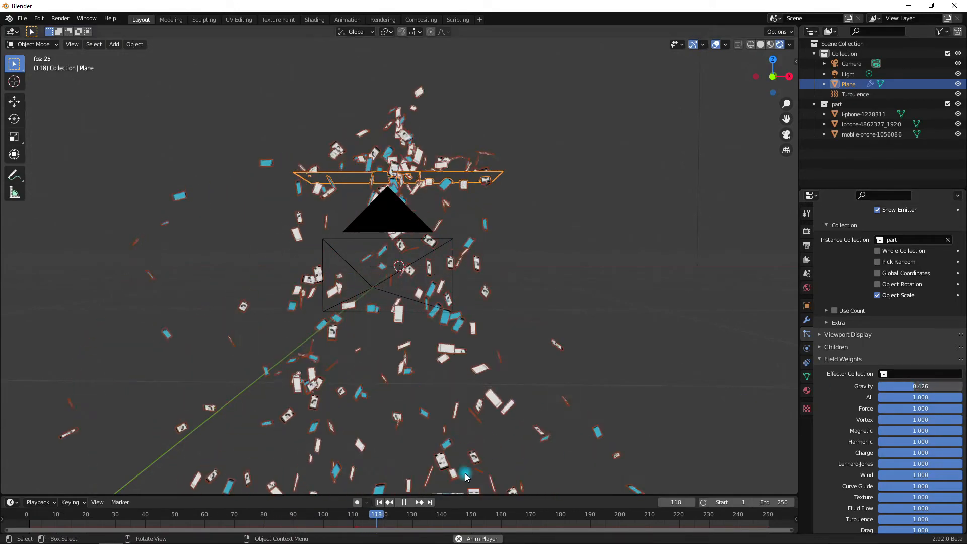
key("shift+Left")
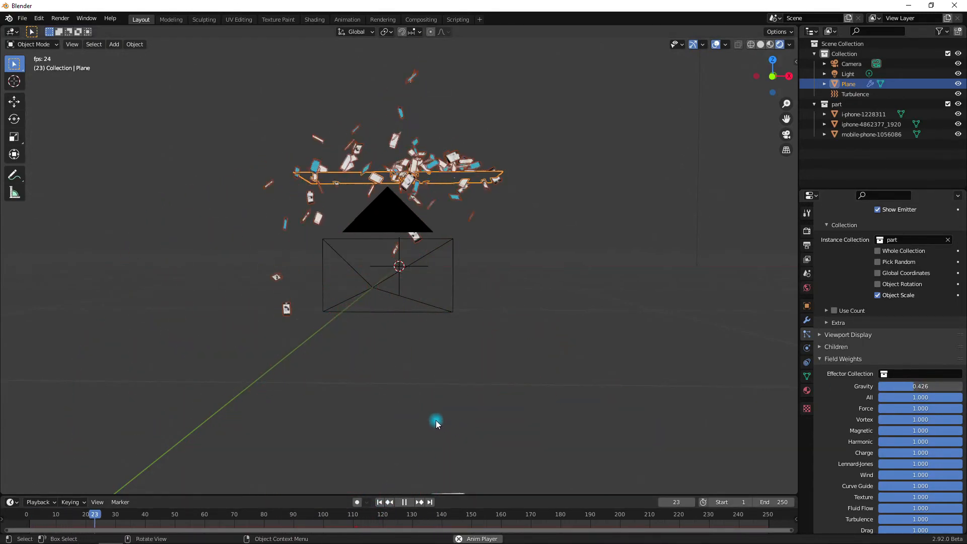
key("space")
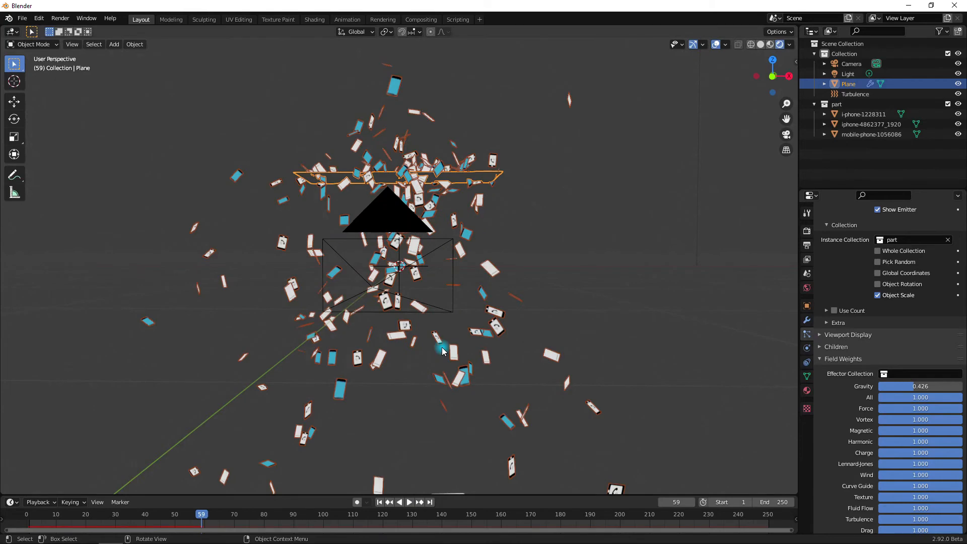
Step: Check the slower particle fall through the enlarged camera view by playing the animation to frame 101
middle_click_drag(467, 317, 433, 163)
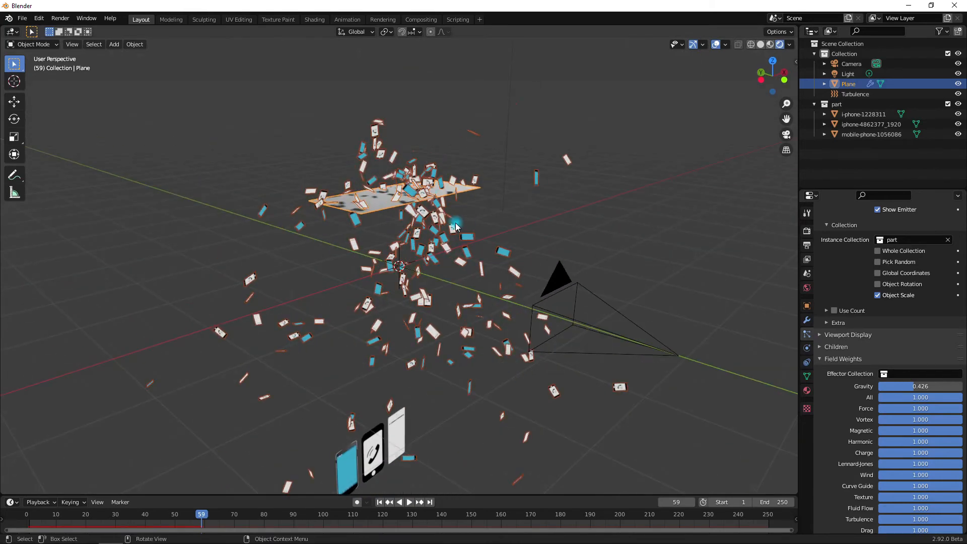
key("KP_0")
key("Home")
key("space")
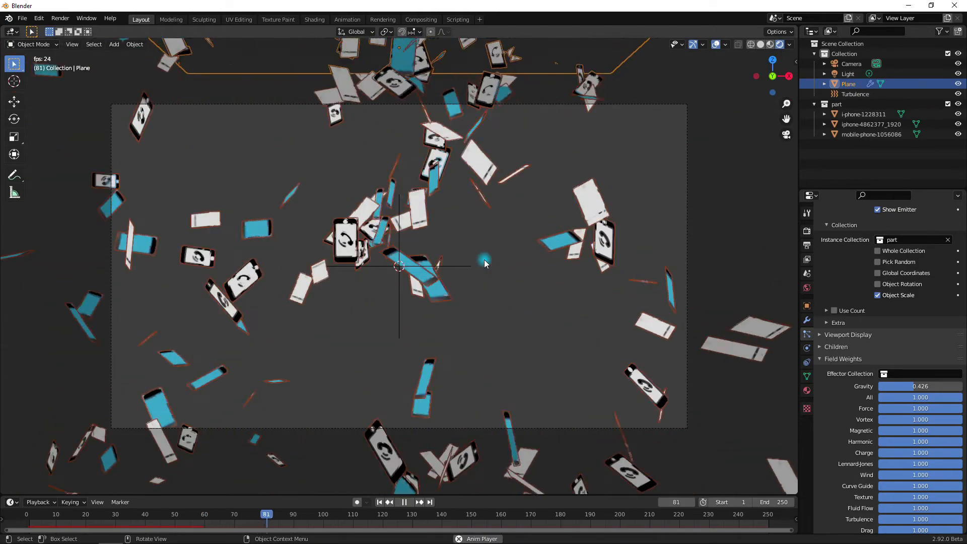
key("space")
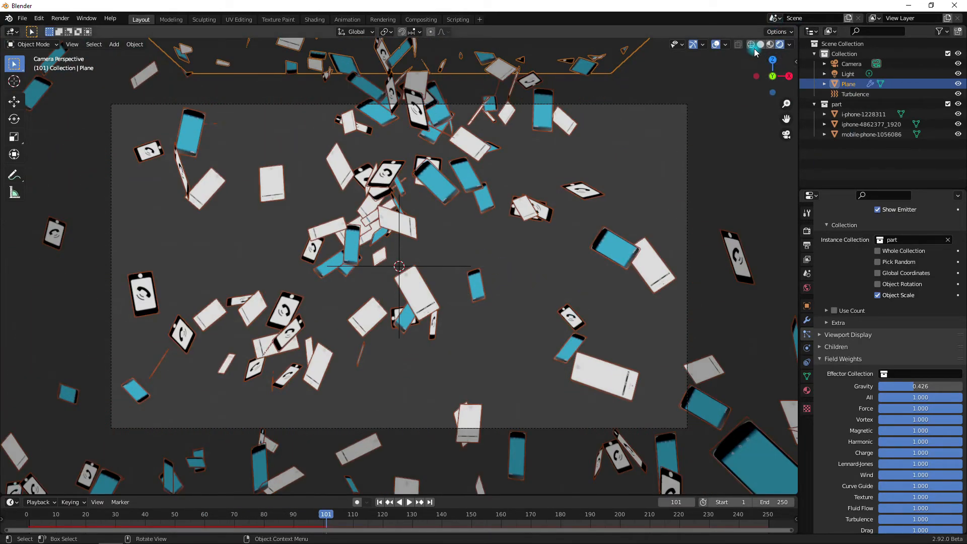
mouse_move(534, 174)
middle_mouse_down()
mouse_move(512, 236)
mouse_move(421, 301)
middle_mouse_up()
middle_click_drag(598, 320, 560, 321)
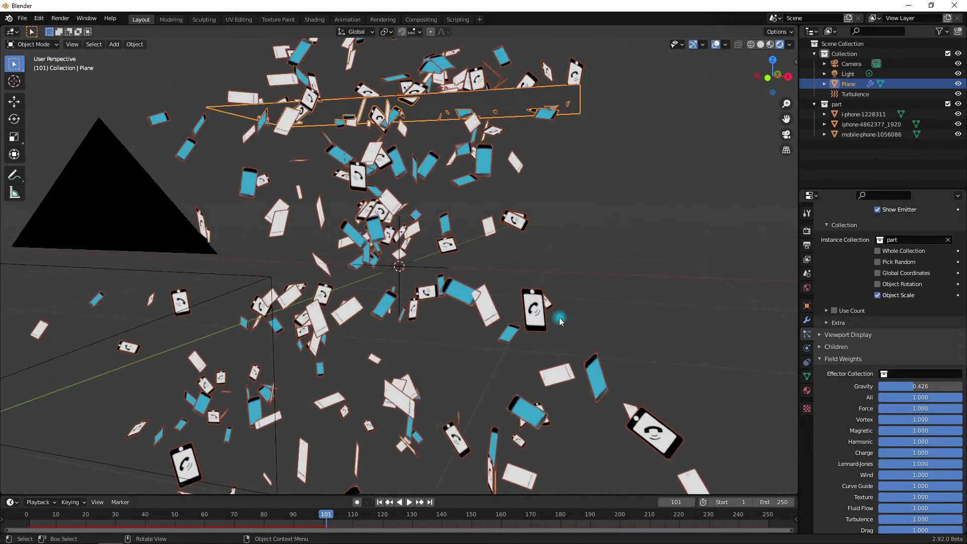
left_click(576, 180)
left_click(474, 107)
middle_click_drag(570, 195, 124, 216)
scroll(203, 235, "down", 5)
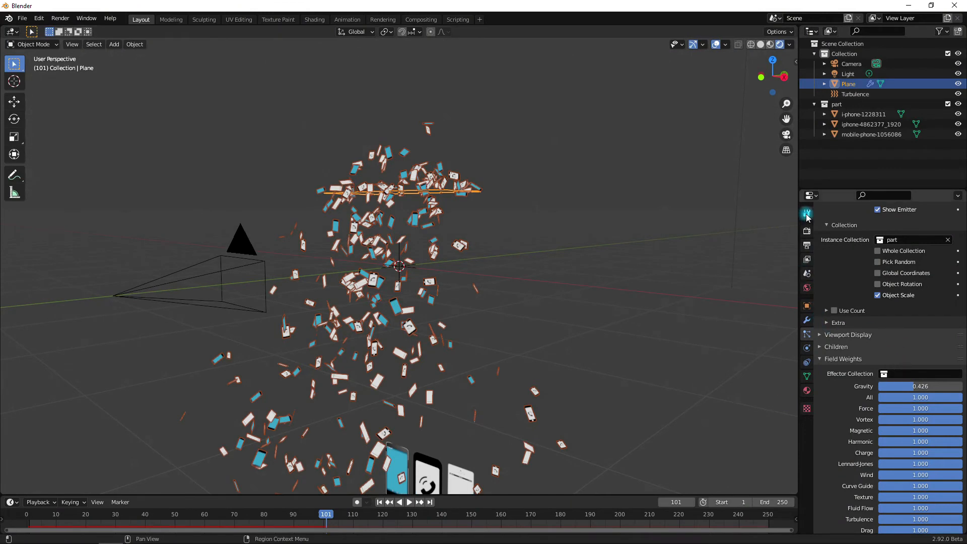
Step: Switch the render engine to Cycles, set its device to GPU Compute and enable adaptive sampling
left_click(808, 230)
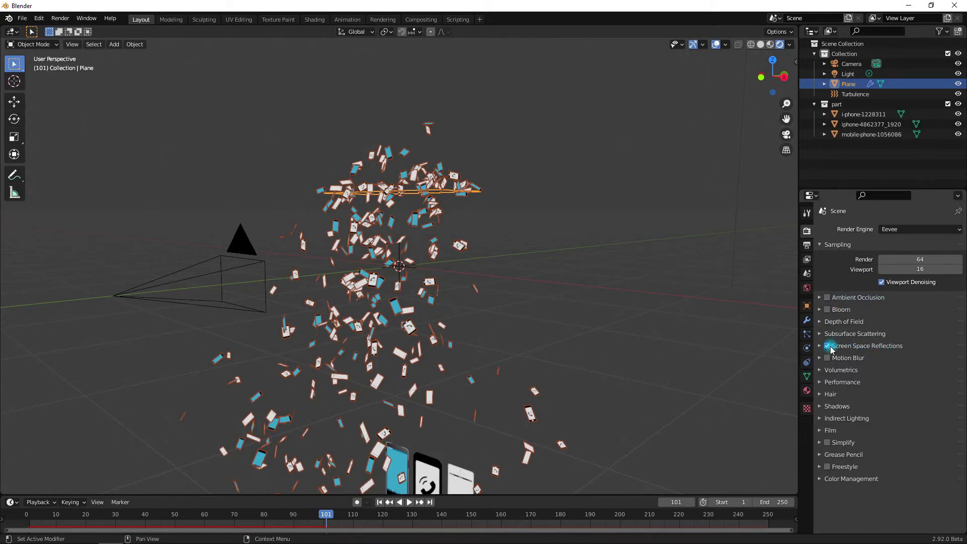
scroll(402, 339, "up", 5)
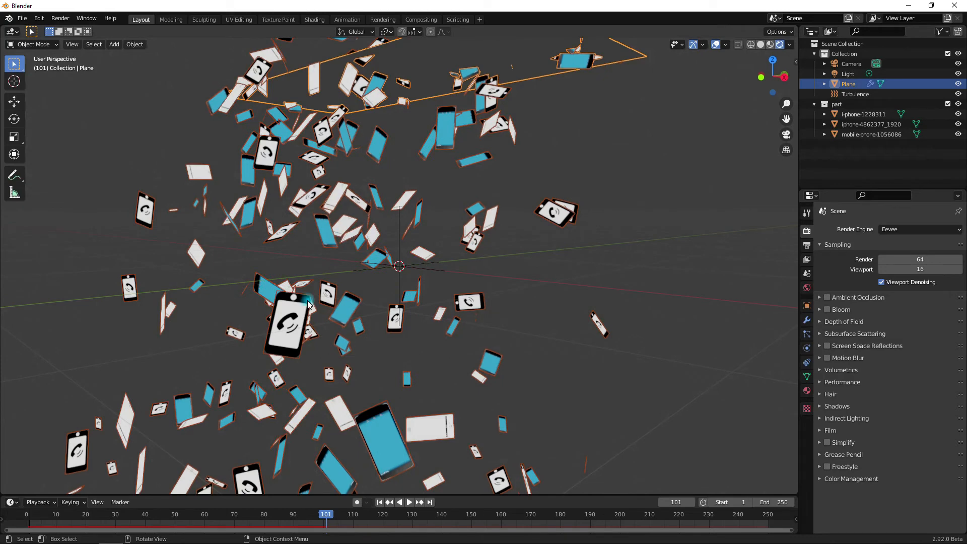
left_click(898, 230)
left_click(898, 257)
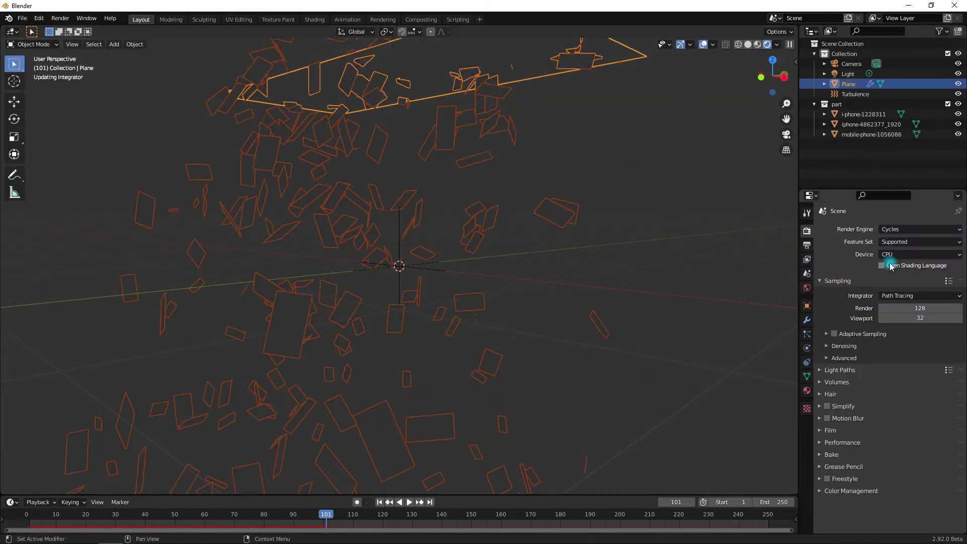
left_click(899, 254)
left_click(893, 276)
left_click(835, 323)
Step: Set the Cycles samples to 1 for render and 0 for viewport, and return to the camera view
left_click(923, 297)
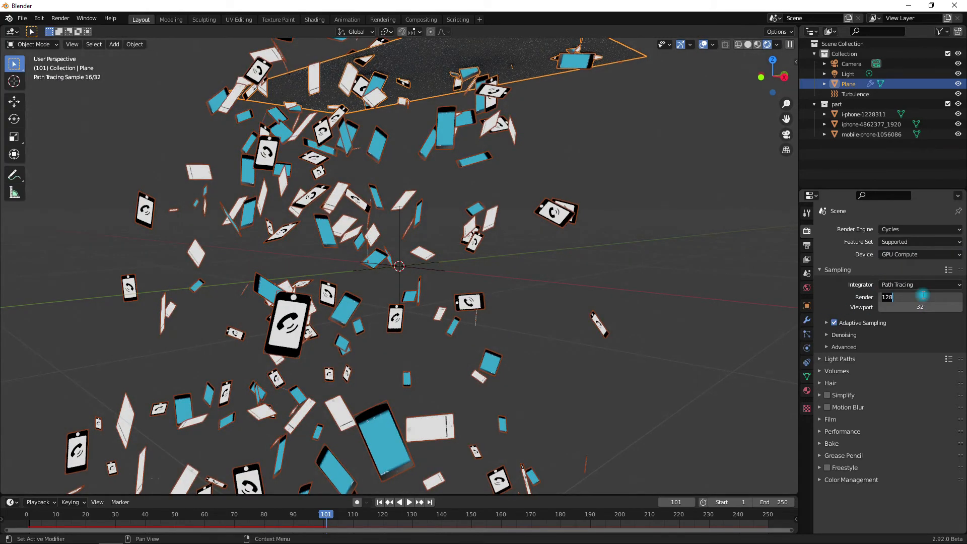
key("Return")
left_click(935, 306)
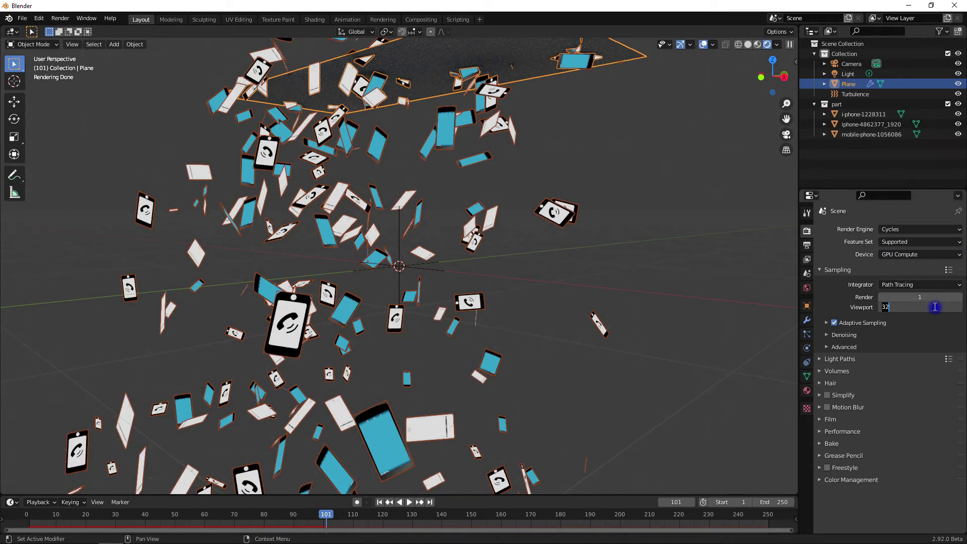
key("Return")
mouse_move(530, 286)
middle_mouse_down()
mouse_move(473, 293)
mouse_move(460, 317)
middle_mouse_up()
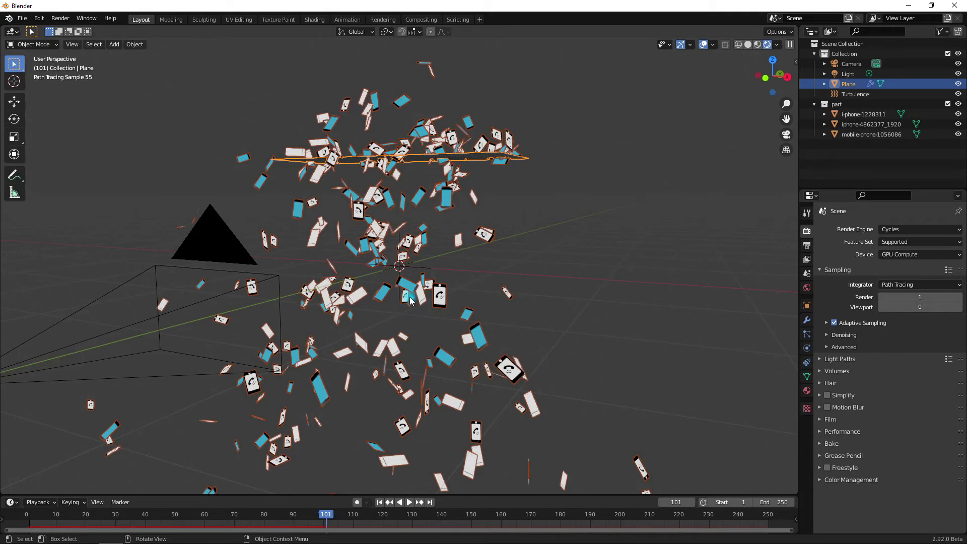
key("KP_0")
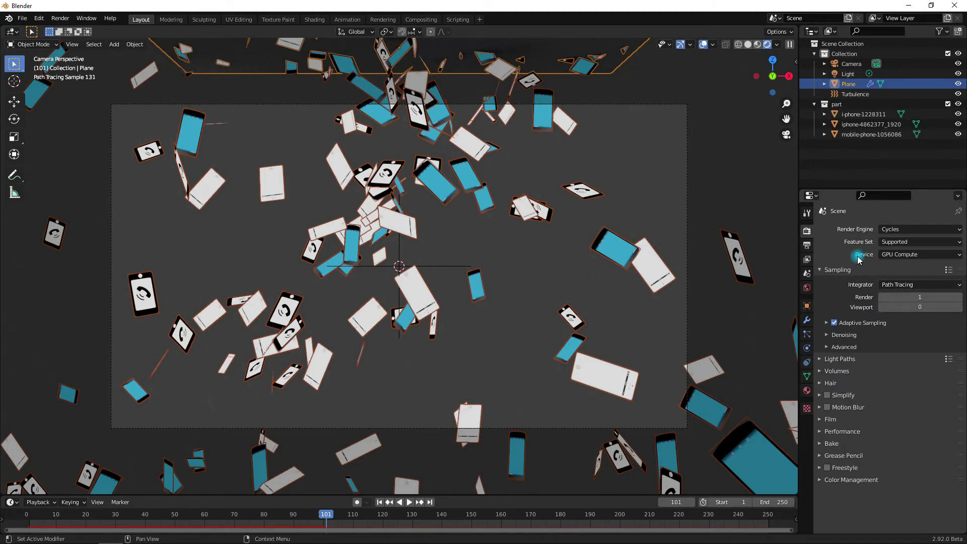
Step: Set the output format to FFmpeg Video with the h264 in MP4 encoding preset and Perceptually Lossless output quality
left_click(807, 245)
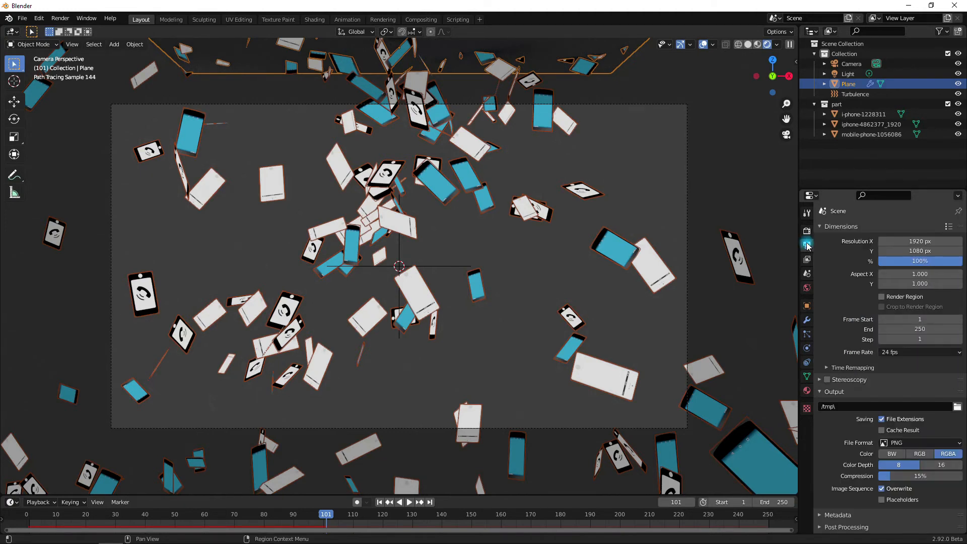
left_click(917, 443)
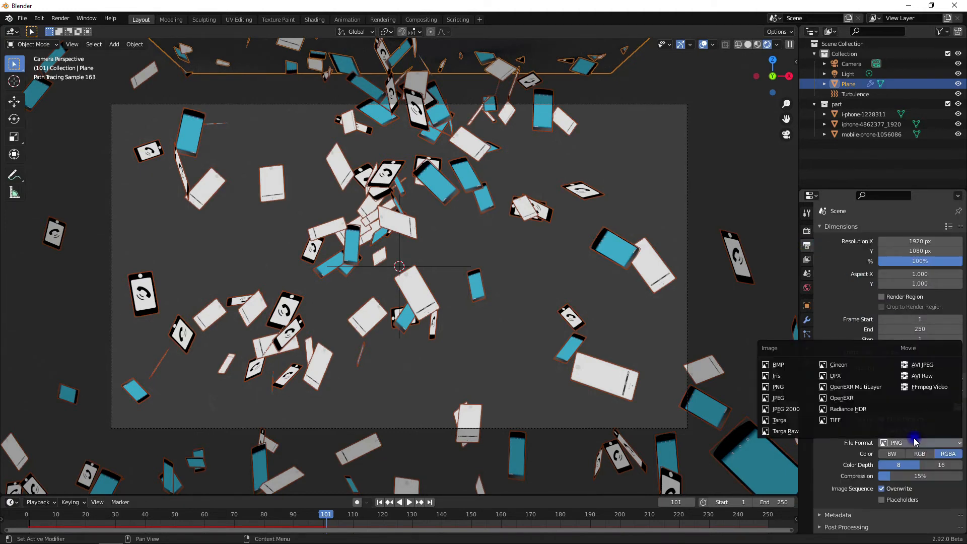
left_click(929, 387)
left_click(947, 468)
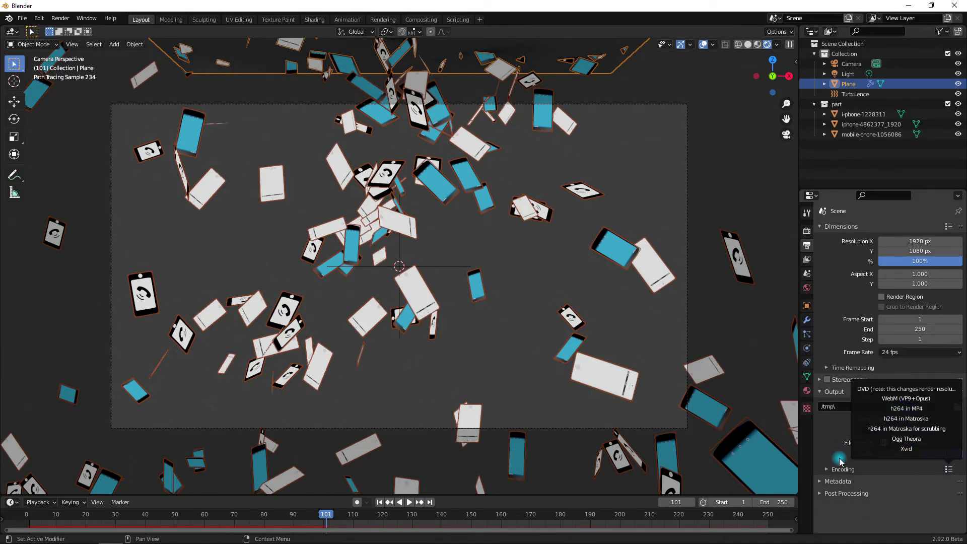
left_click(907, 410)
scroll(902, 449, "down", 5)
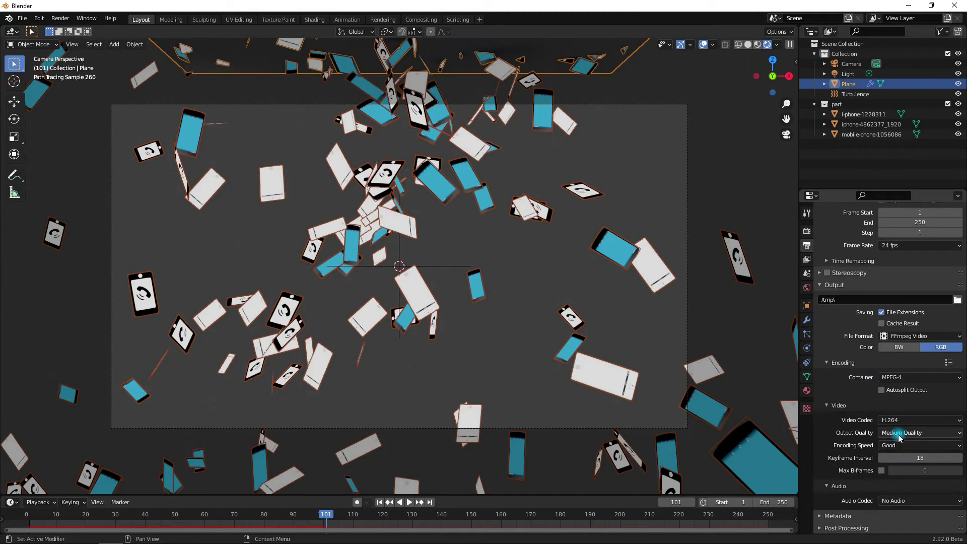
left_click(899, 433)
left_click(903, 399)
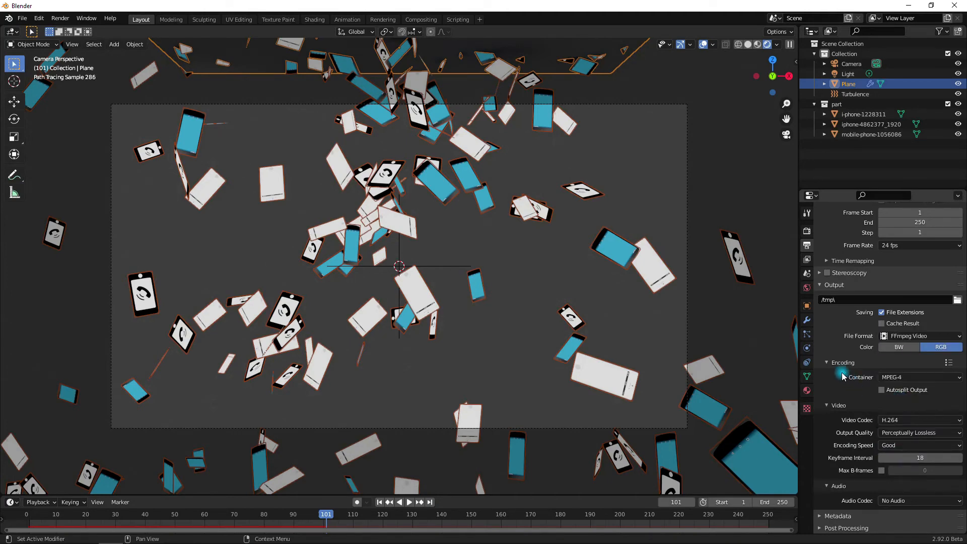
left_click(843, 363)
Step: Set the render output path to the Videos folder with the file name phone
left_click(958, 407)
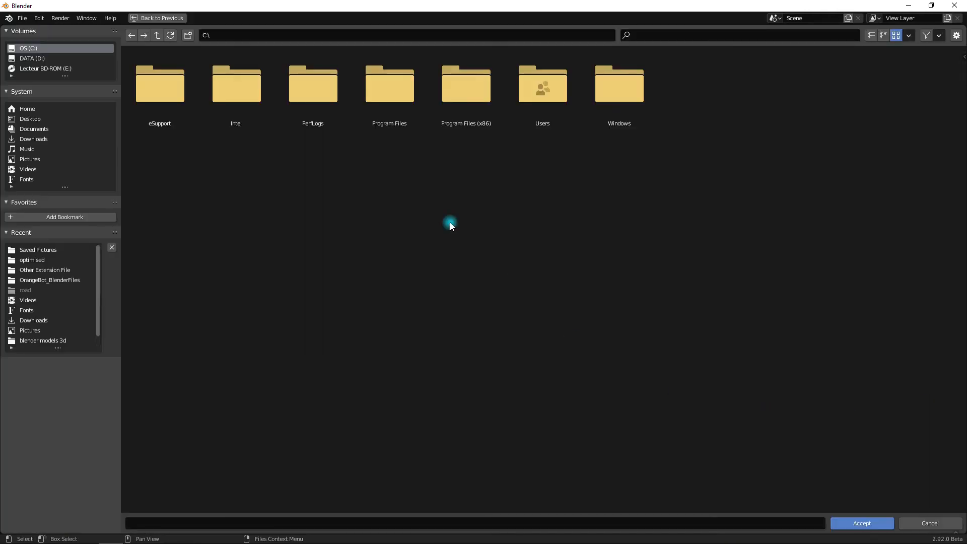
left_click(27, 170)
left_click(283, 524)
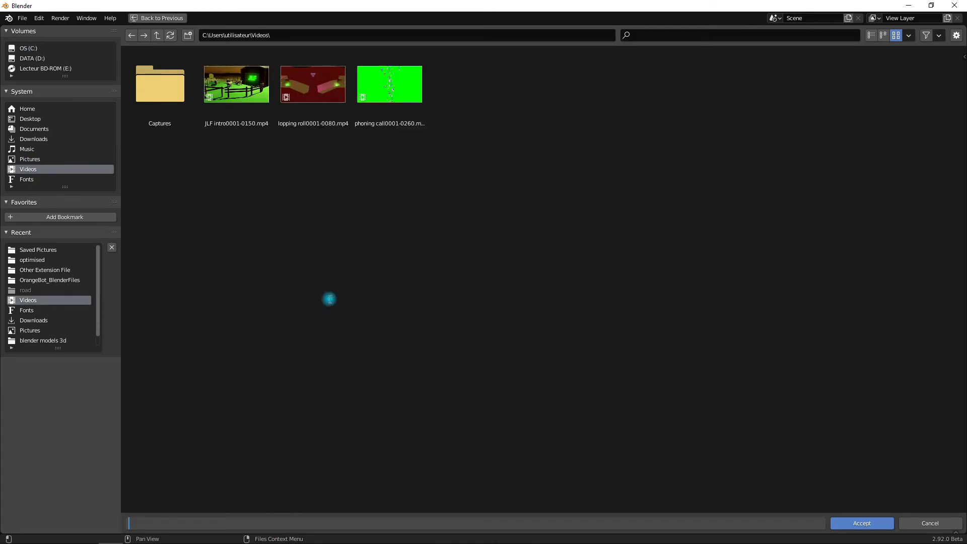
key("Return")
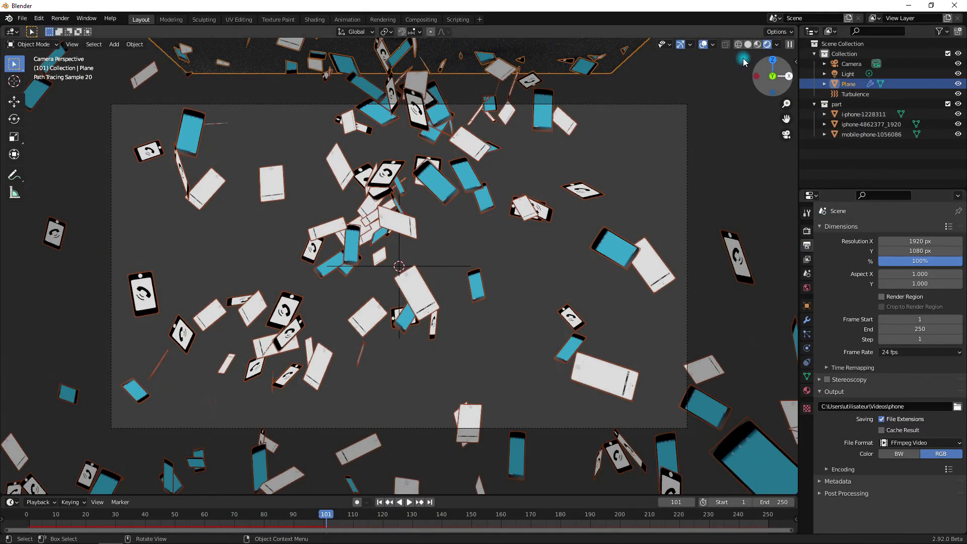
Step: Enable a transparent film background in the render settings
left_click(807, 233)
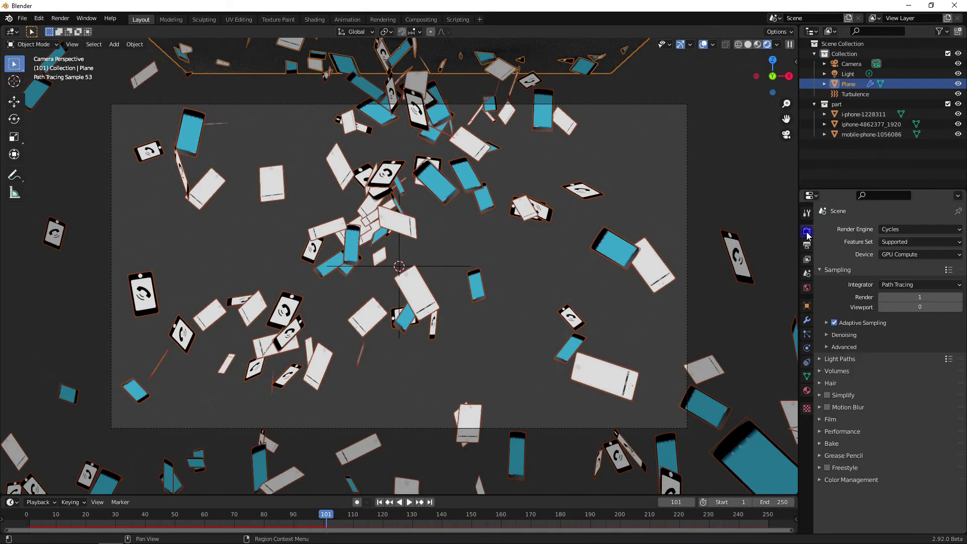
left_click(829, 419)
left_click(835, 491)
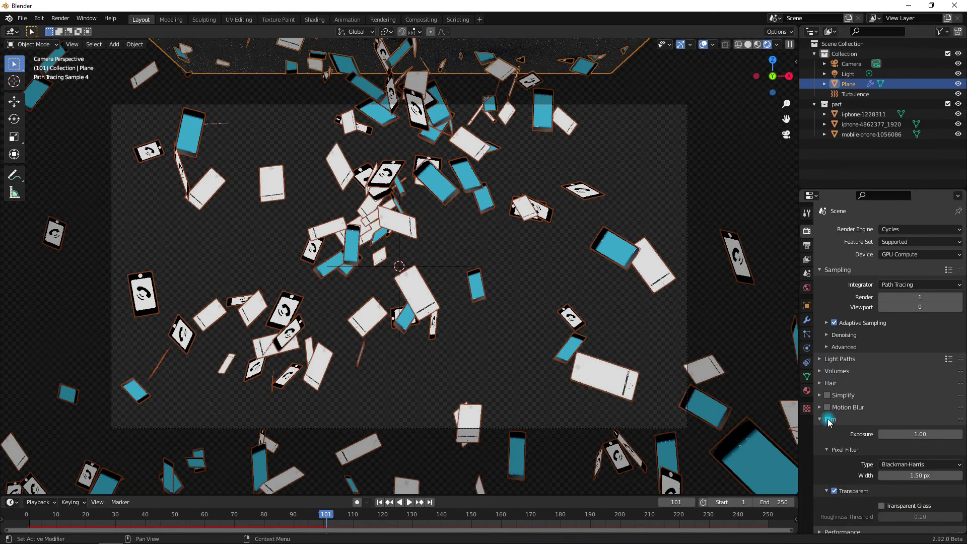
left_click(830, 419)
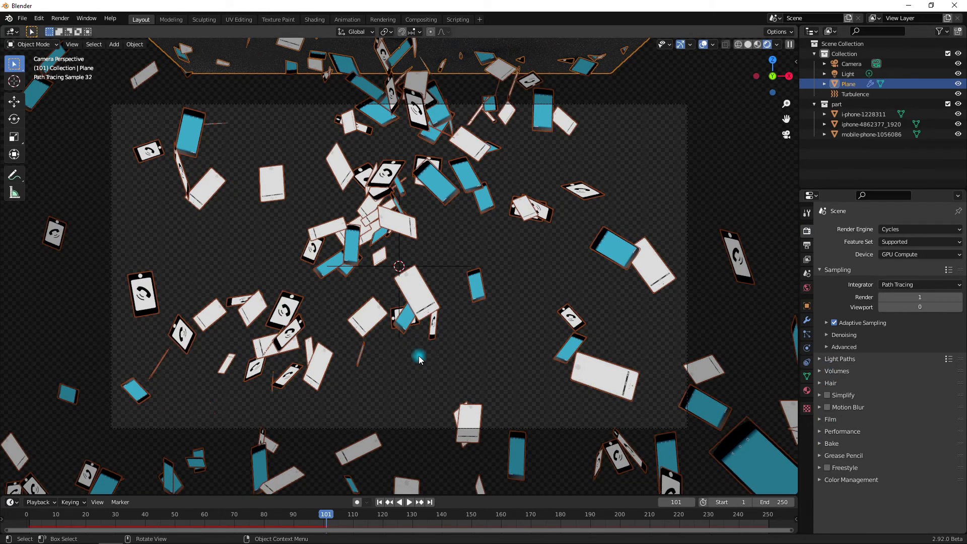
Step: Render the current frame and inspect the image up close in the Rendering workspace
left_click(383, 20)
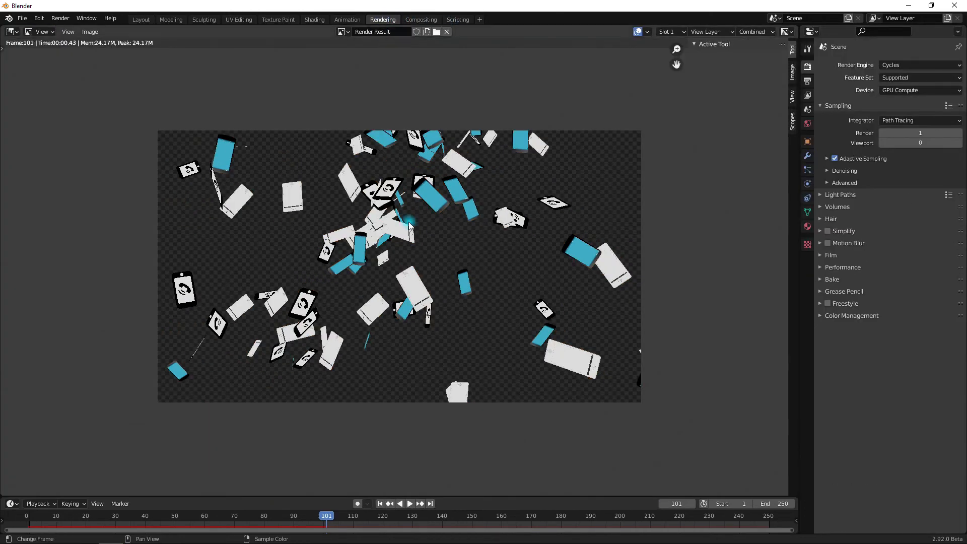
scroll(457, 203, "up", 2)
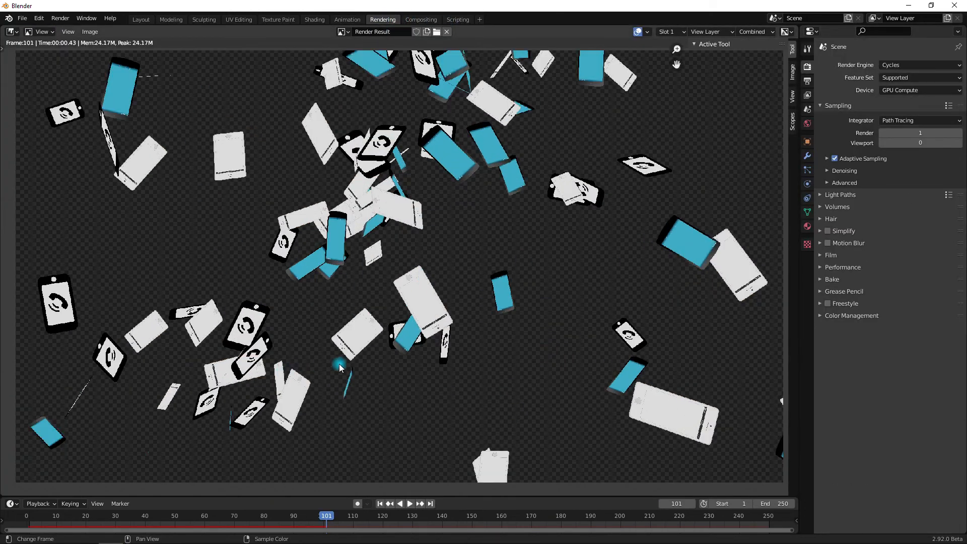
scroll(340, 367, "down", 2)
Step: Apply the 4k UHDTV 2160p dimensions preset and render frame 101 again
left_click(808, 81)
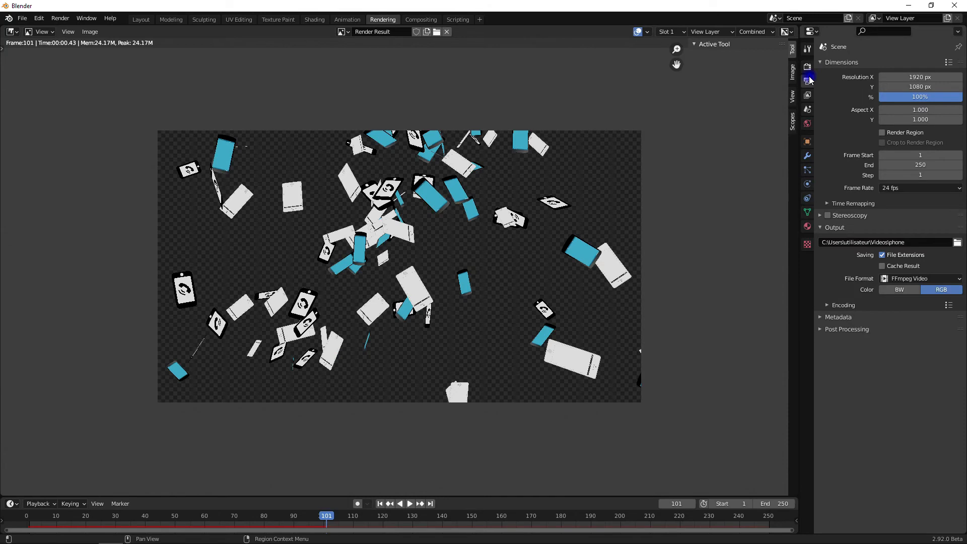
left_click(949, 62)
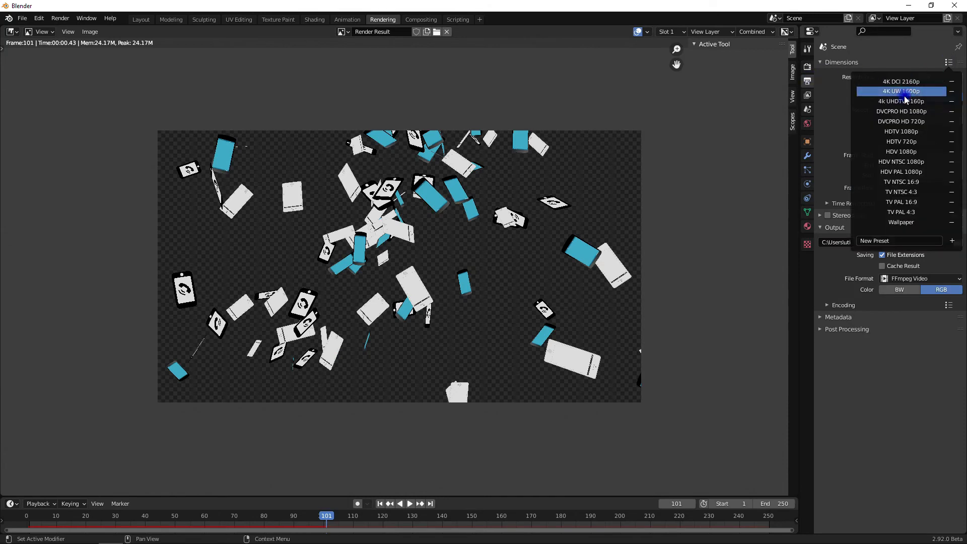
left_click(949, 62)
left_click(902, 101)
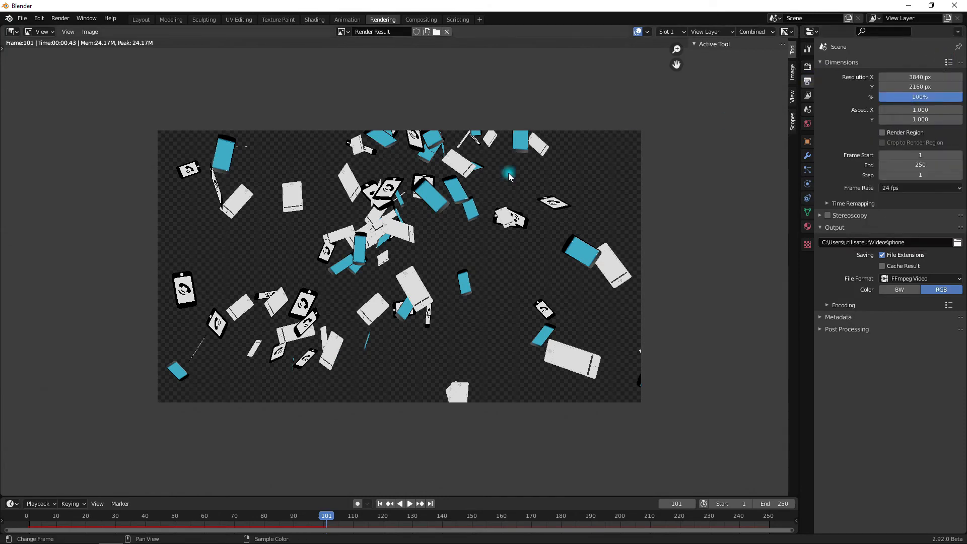
key("F12")
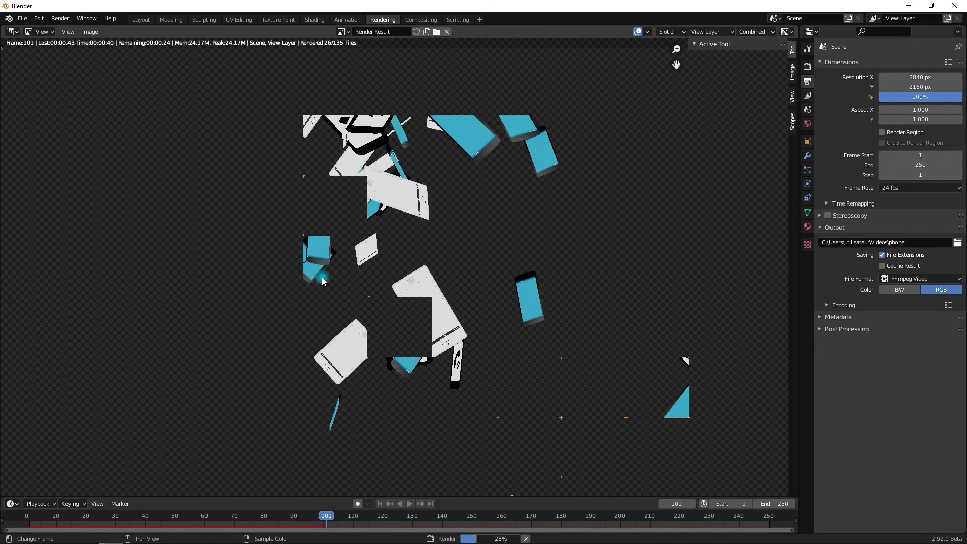
scroll(322, 278, "down", 6)
scroll(335, 282, "up", 3)
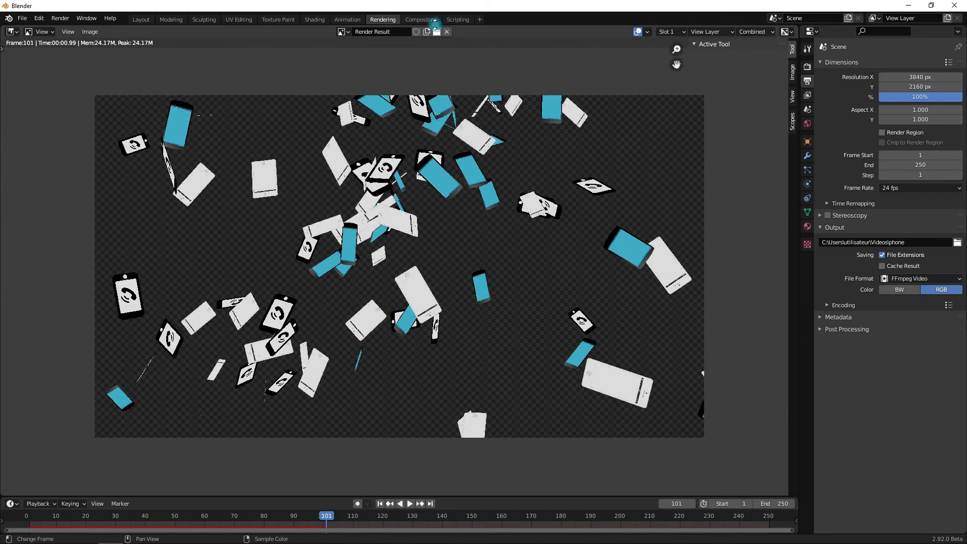
Step: Enable nodes in the Compositing workspace and move the Render Layers node away from the Composite node
left_click(418, 22)
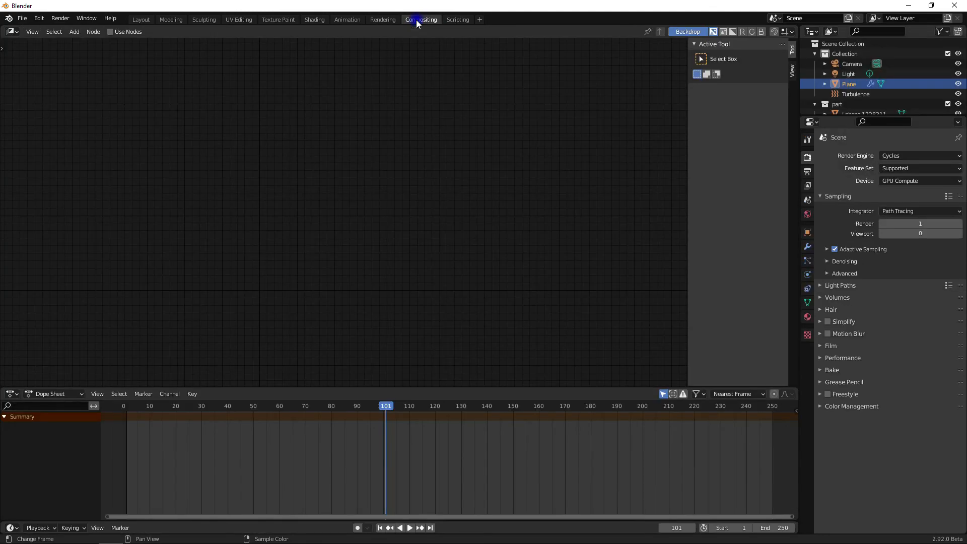
left_click(111, 31)
left_click_drag(322, 179, 176, 149)
Step: Insert an Alpha Over node between Render Layers and Composite, with the rendered image feeding its second image input
key("shift+a")
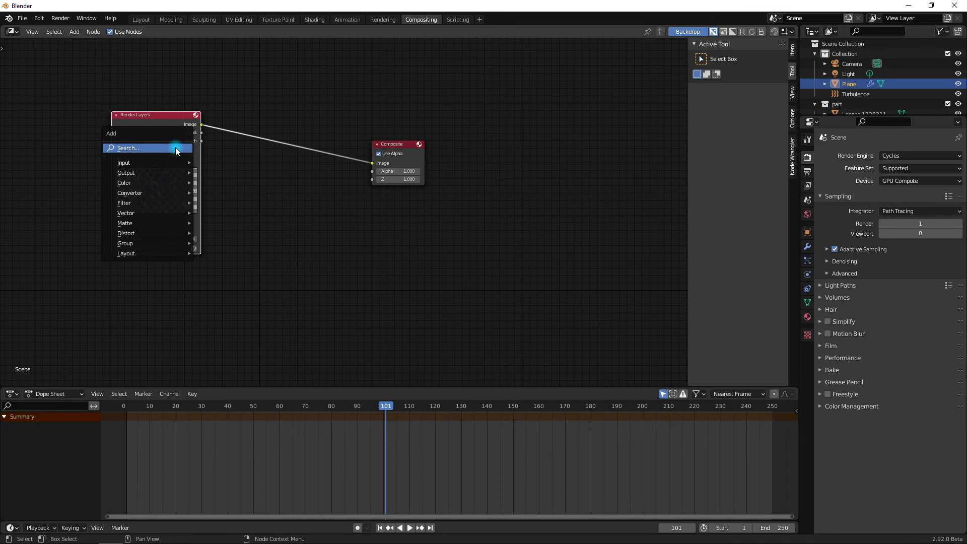
left_click(175, 147)
type("alp")
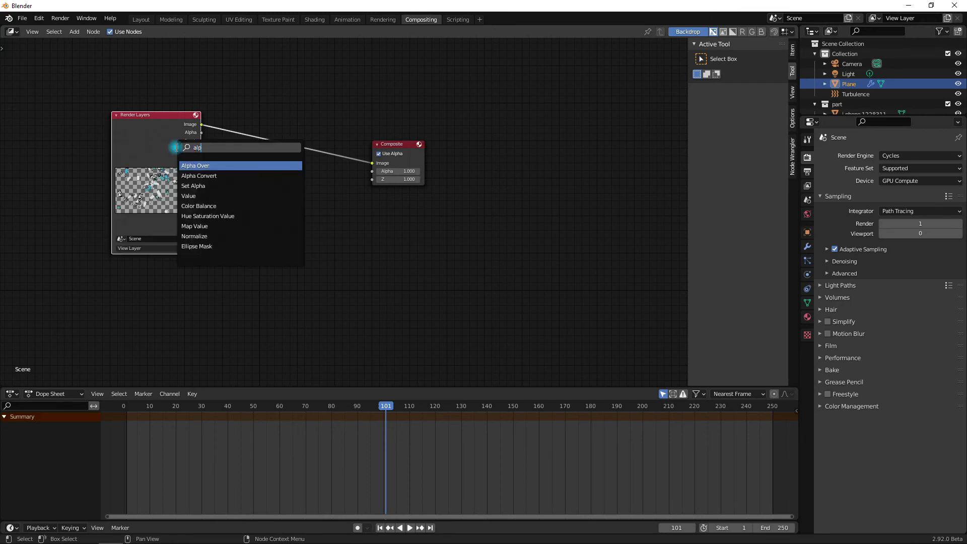
key("Return")
left_click(289, 124)
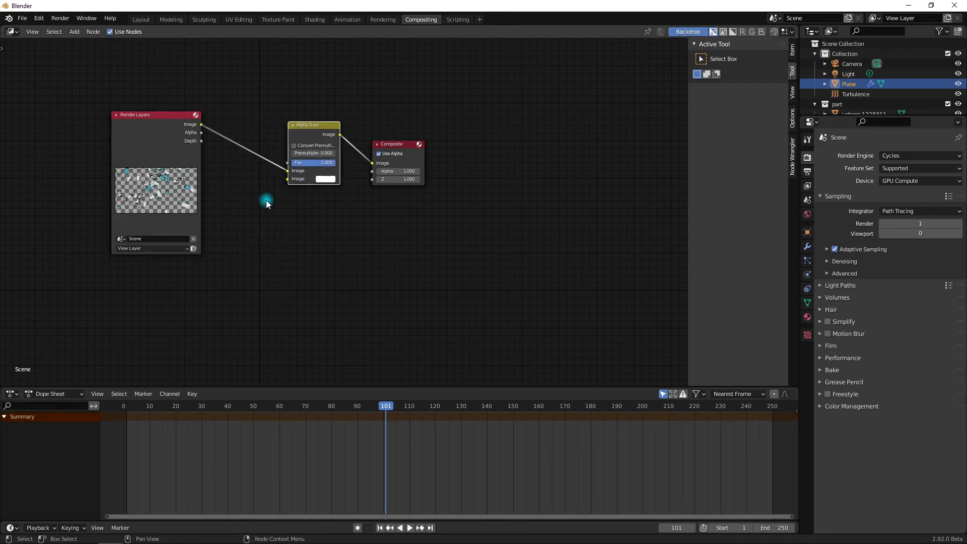
left_click_drag(286, 172, 288, 179)
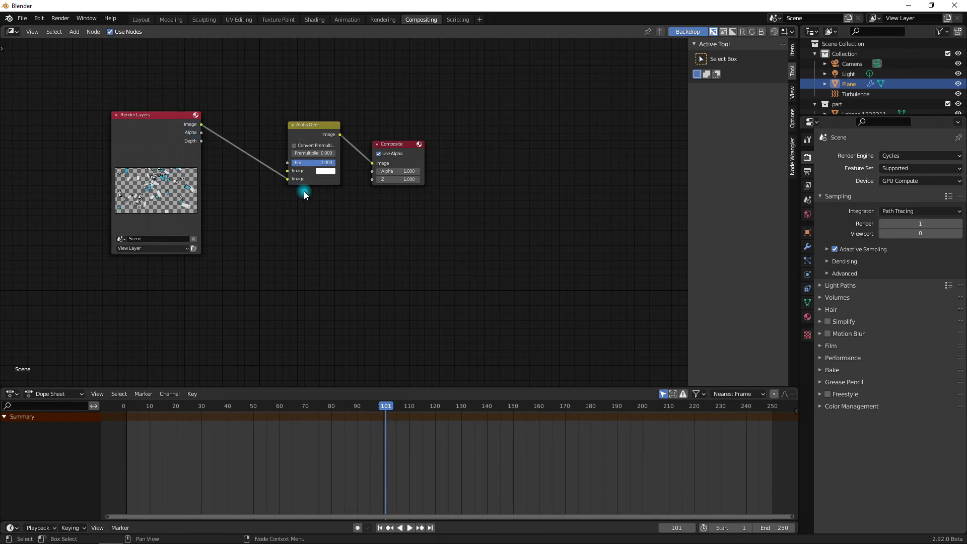
Step: Set the Alpha Over node's background colour to bright green and preview its output with a Viewer node
left_click(320, 172)
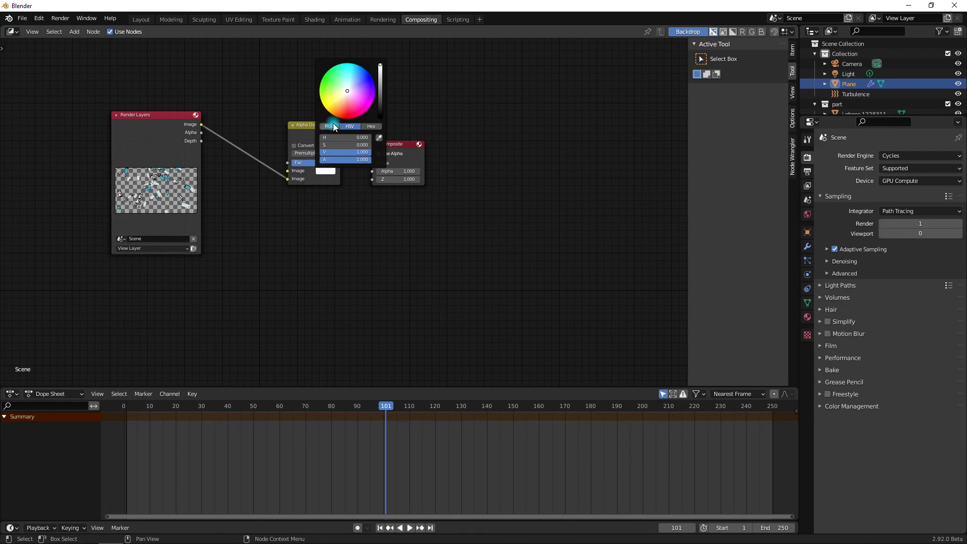
left_click_drag(347, 94, 305, 76)
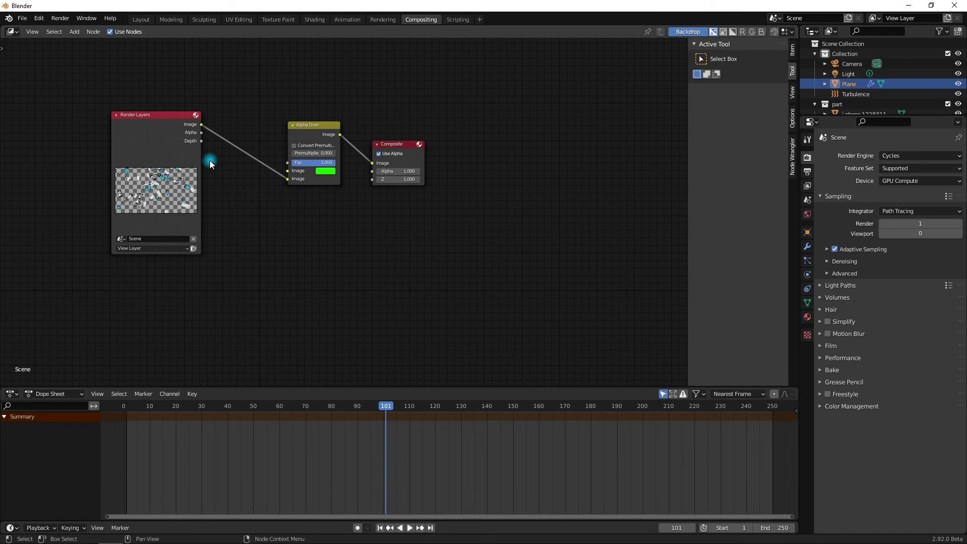
left_click(313, 130, "ctrl+shift")
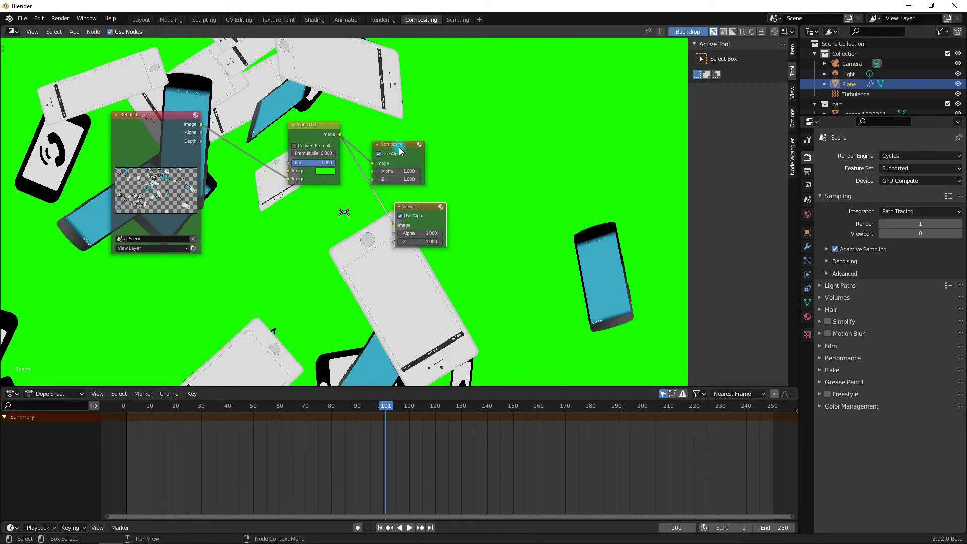
Step: Move the Composite node farther from the Alpha Over node and fit the backdrop image to the compositor area
left_click_drag(398, 145, 463, 135)
left_click(792, 92)
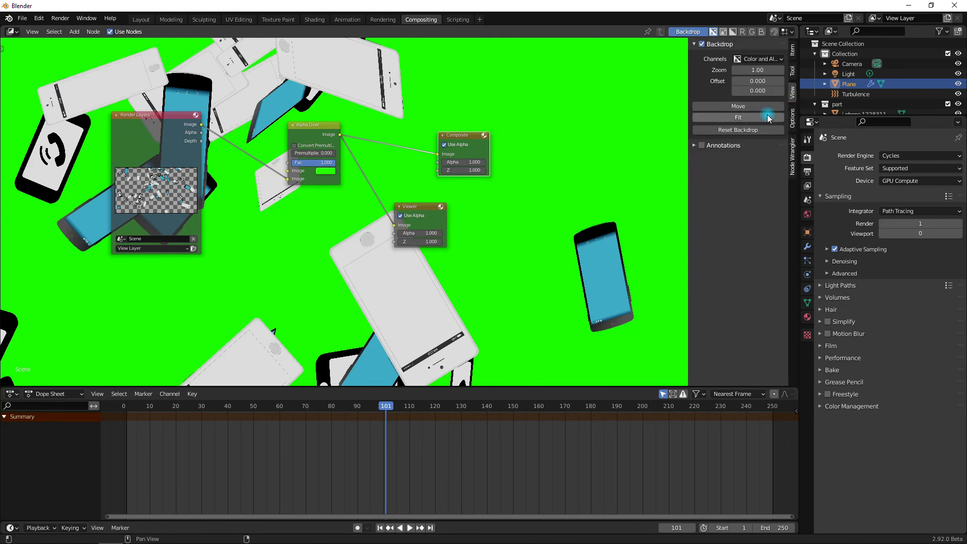
left_click(769, 118)
middle_click_drag(433, 280, 459, 278)
Step: Switch the Alpha Over background colour to RGB values and lower its red component to purify the green
left_click(353, 169)
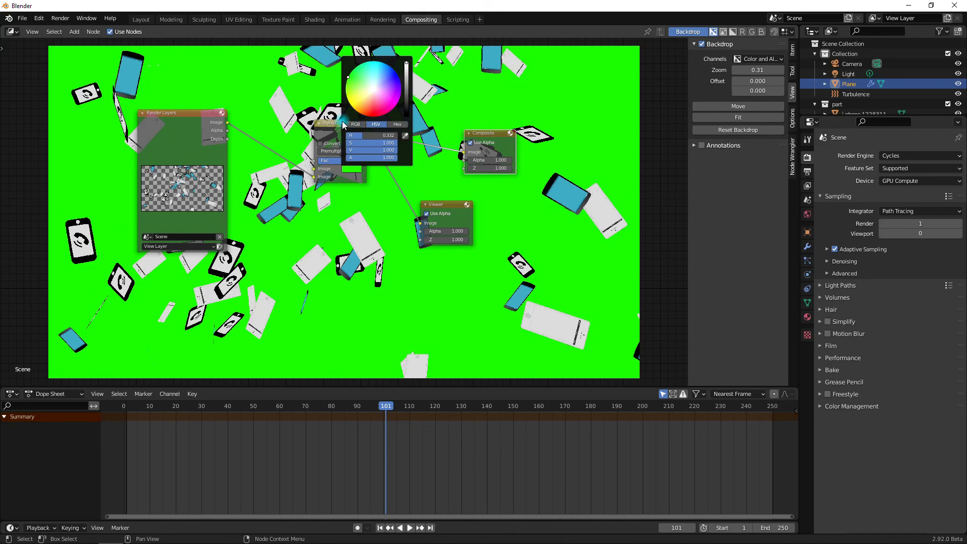
left_click(356, 125)
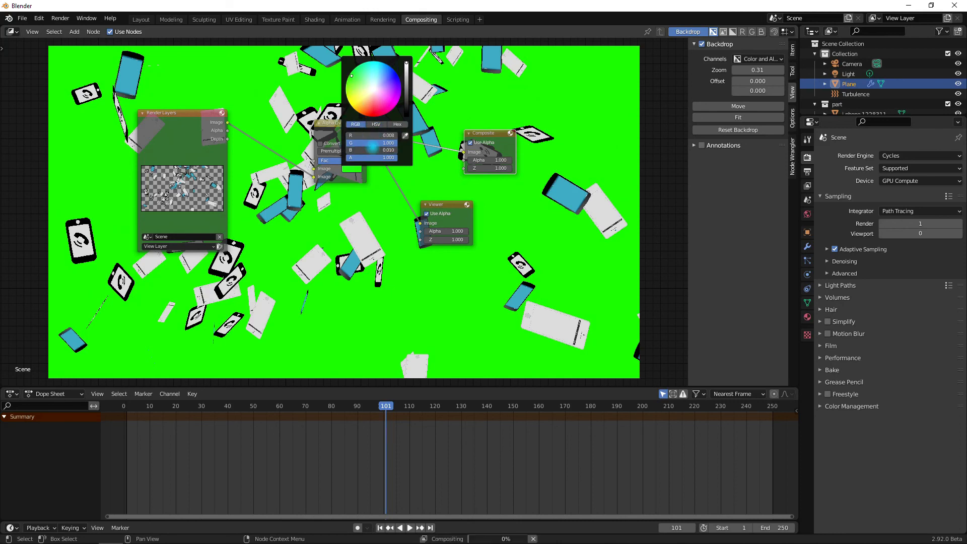
left_click_drag(378, 135, 351, 133)
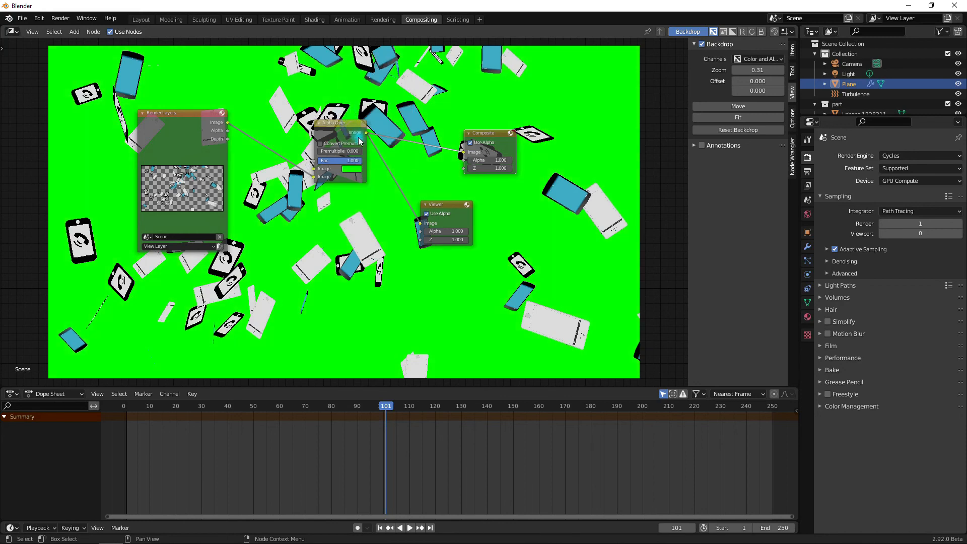
Step: Enable Convert Premultiplied on the Alpha Over node with Premultiplied set to 1.000, and display the scene's output settings
left_click(321, 144)
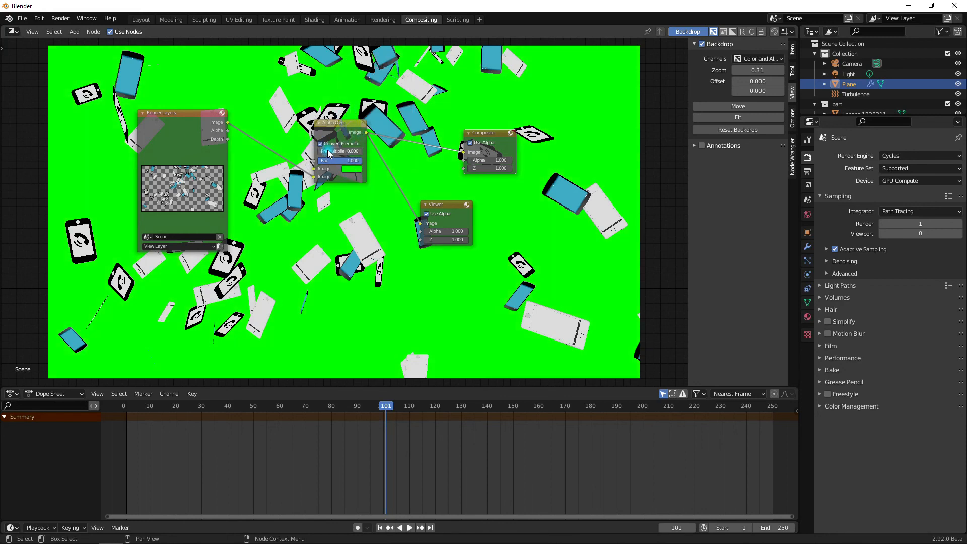
scroll(438, 265, "up", 2)
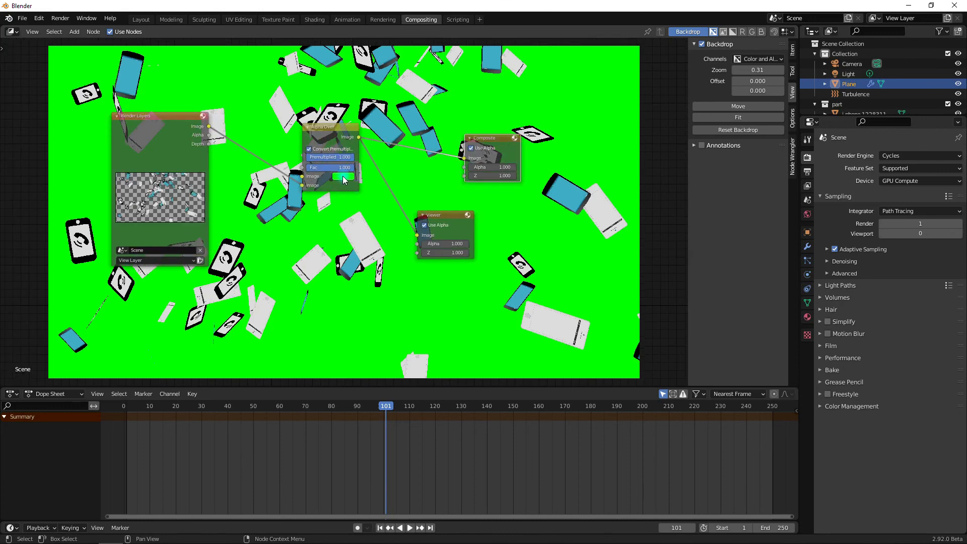
left_click(808, 172)
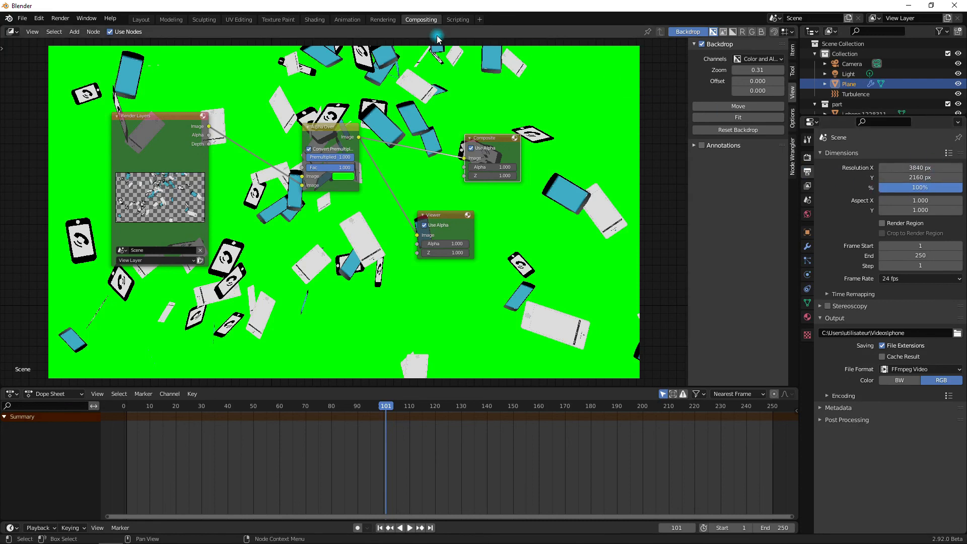